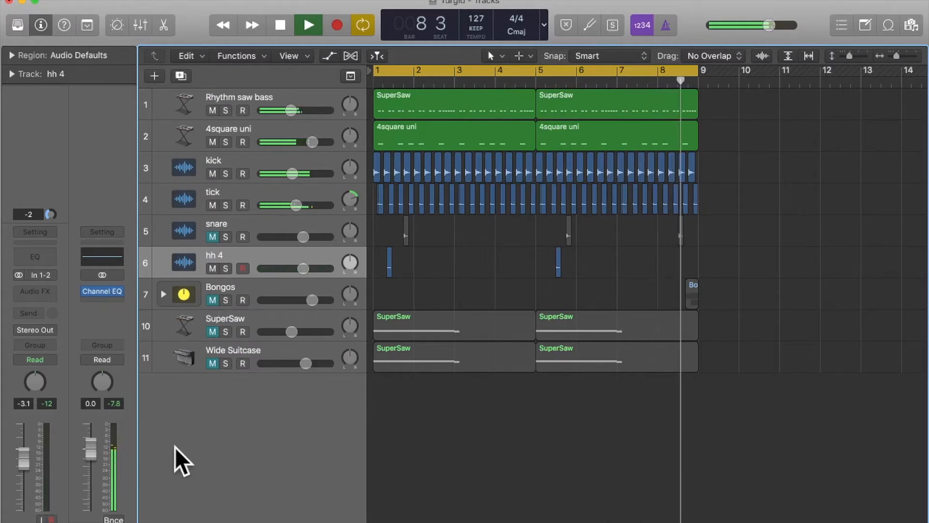
- Stop playback and unmute the snare track, leaving its regions deselected
key("space")
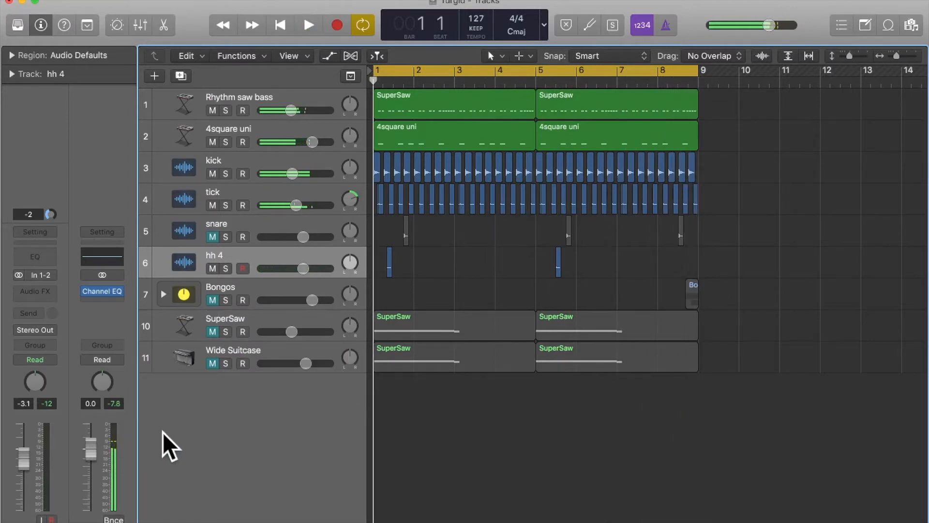
left_click(252, 221)
left_click(213, 237)
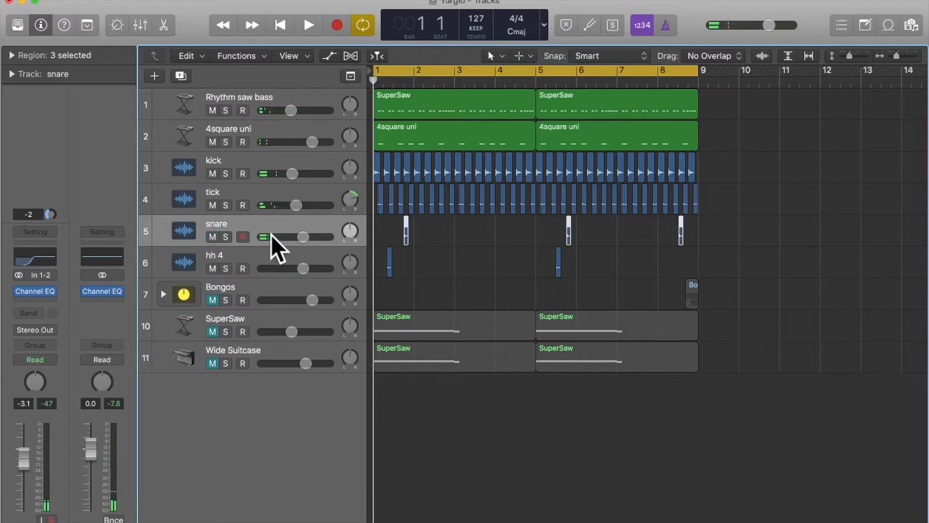
left_click(444, 263)
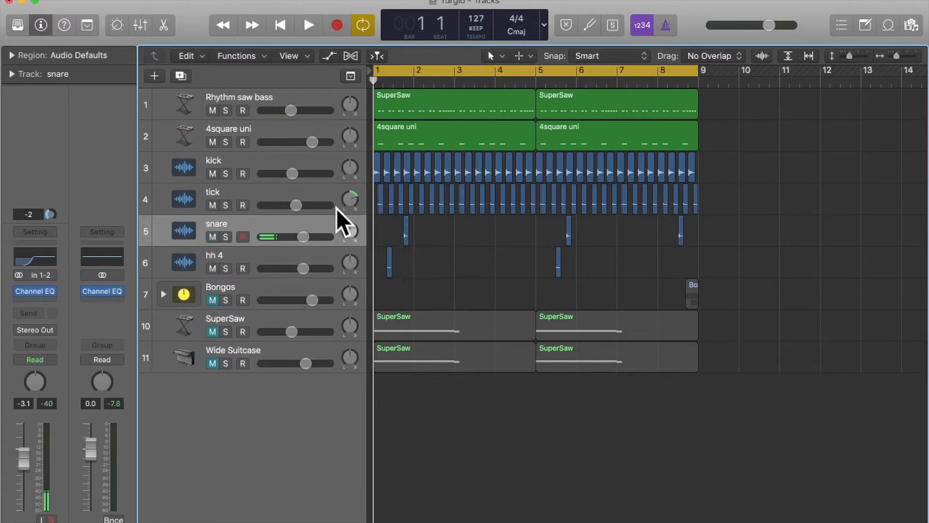
- Reset the output channel's peak level and replay the opening bar several times to check the peak with the snare included
left_click(121, 405)
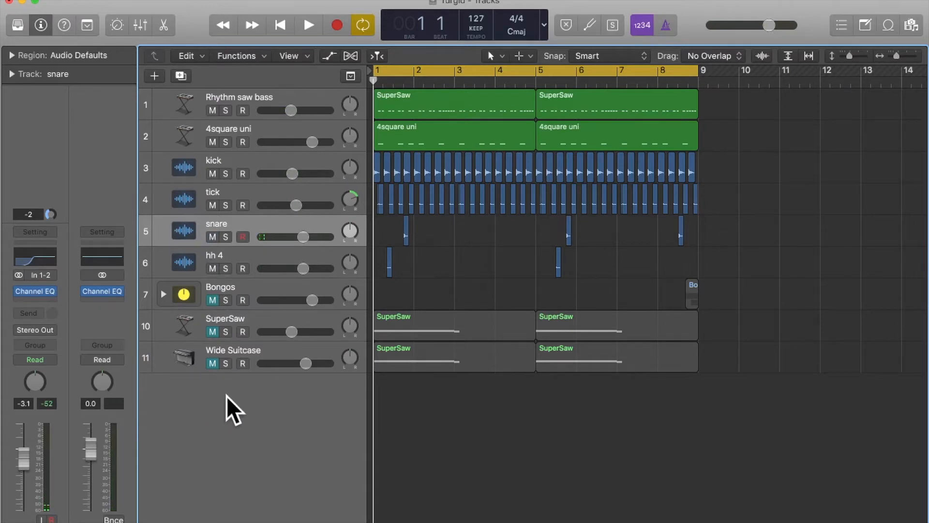
key("space")
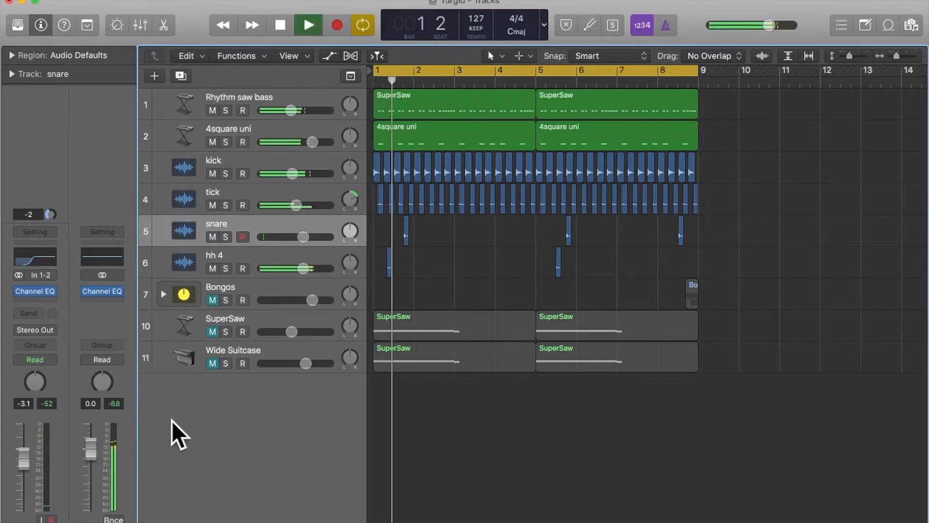
key("space")
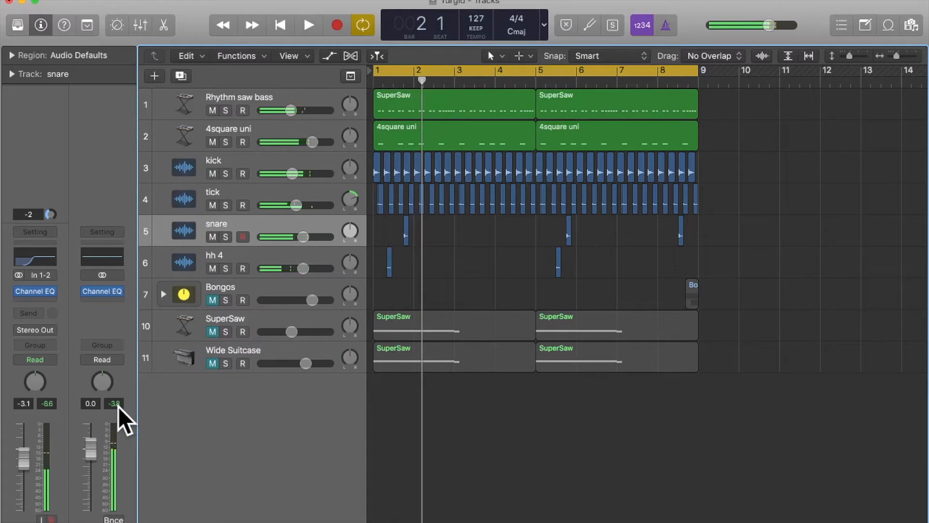
left_click(118, 406)
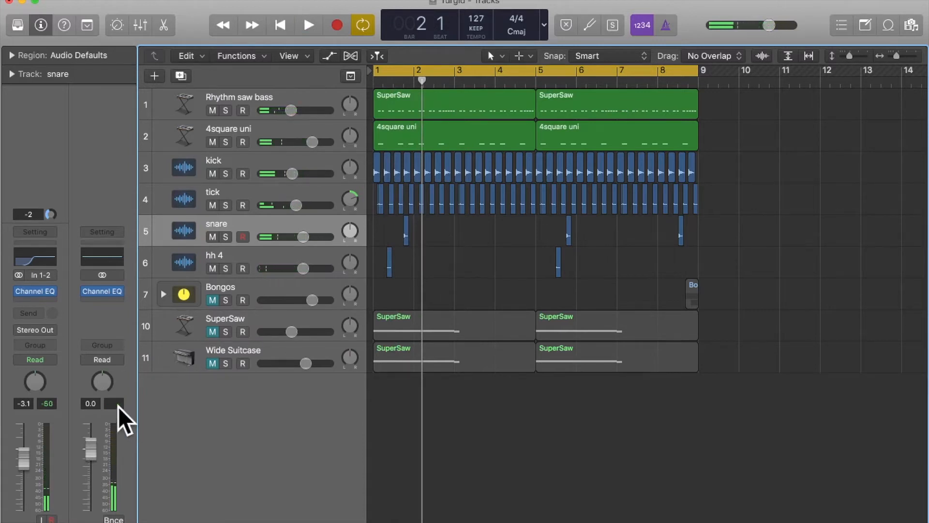
key("space")
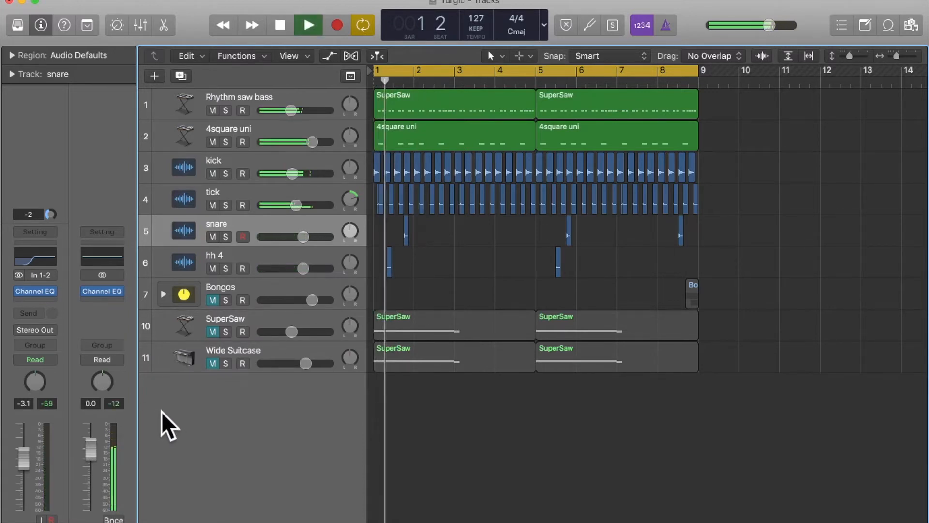
key("space")
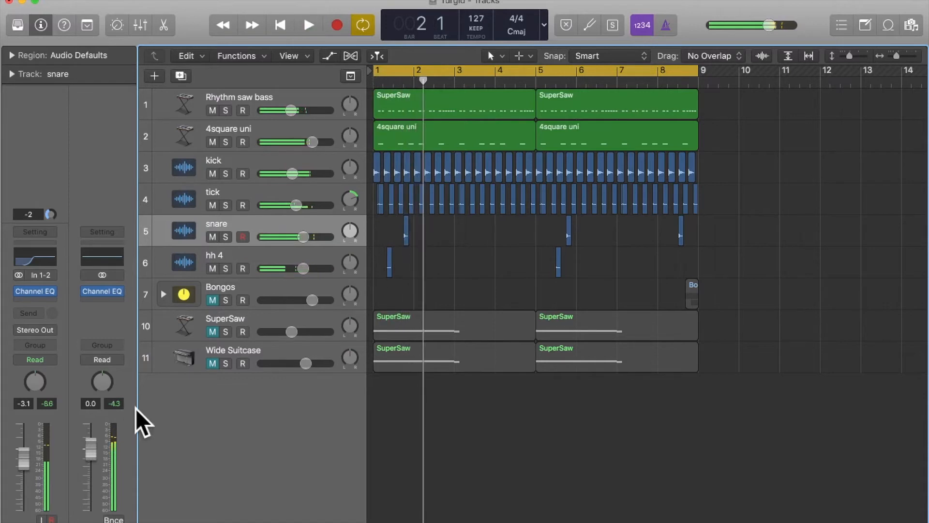
left_click(117, 405)
key("space")
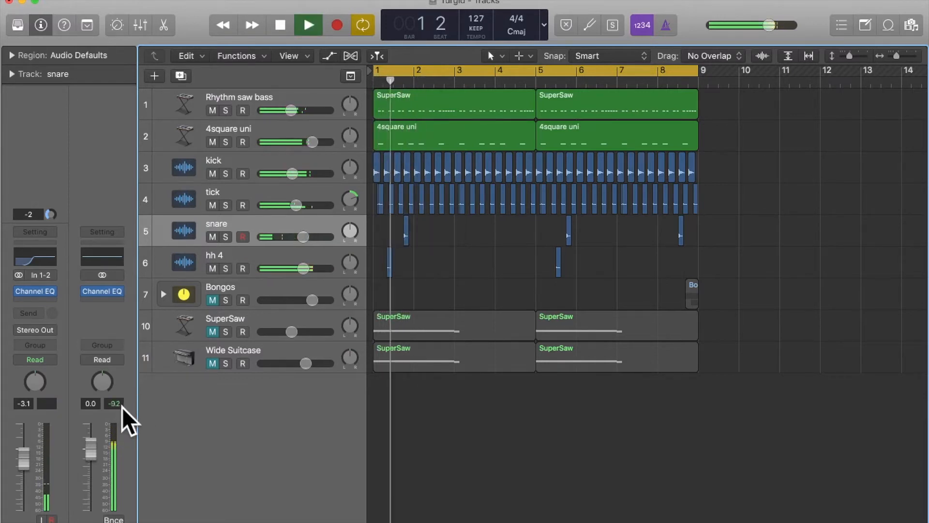
key("space")
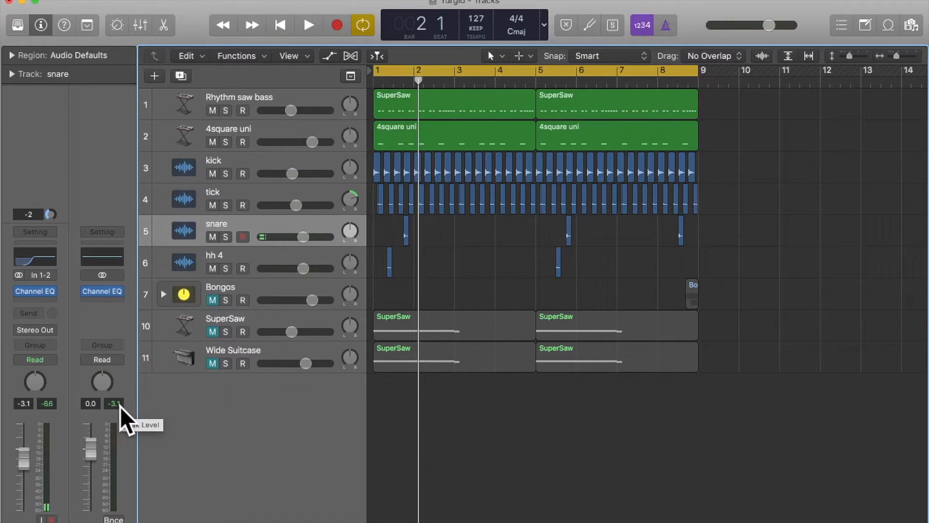
key("space")
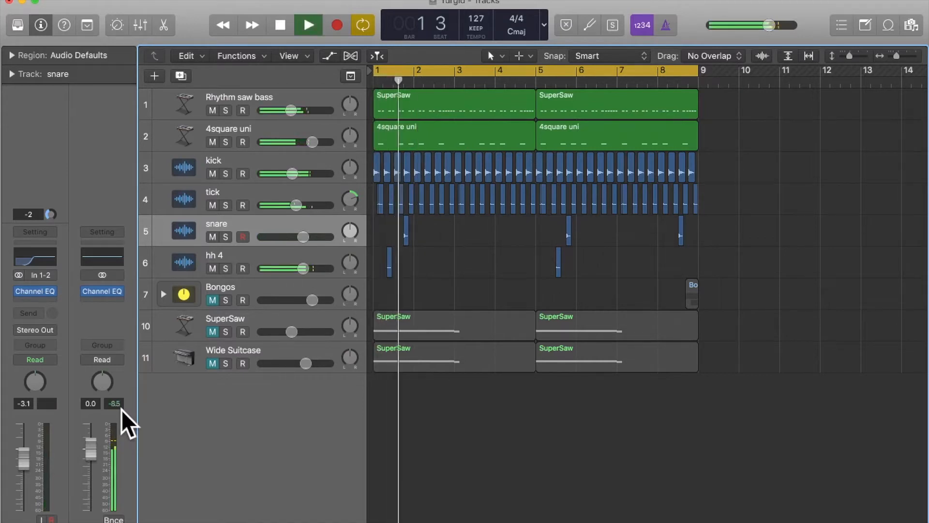
key("space")
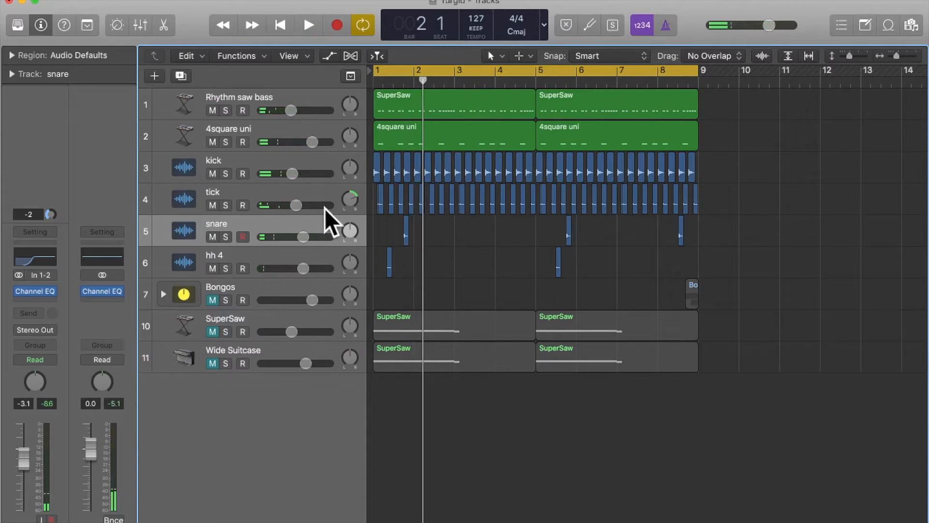
- Lower the snare track's volume to -6.6 dB and replay the opening bar to check the output peak
left_click(270, 225)
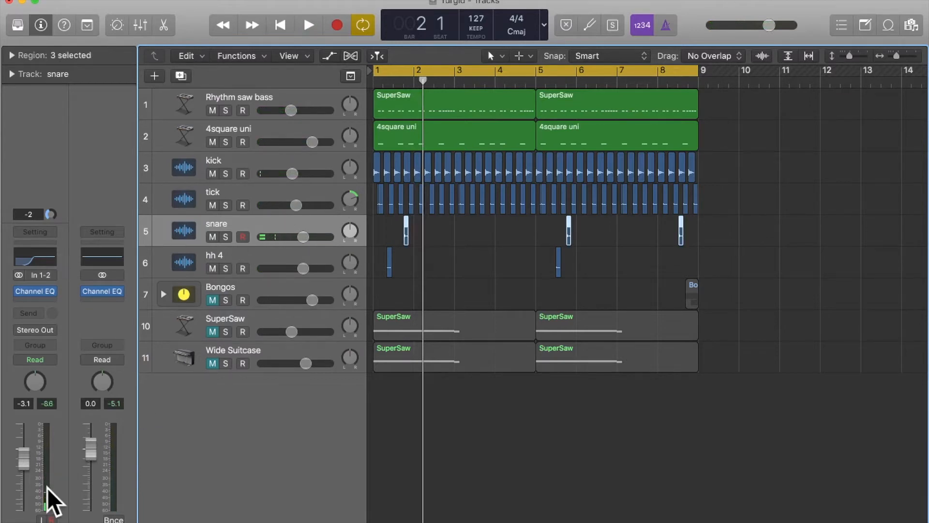
left_click_drag(24, 457, 24, 463)
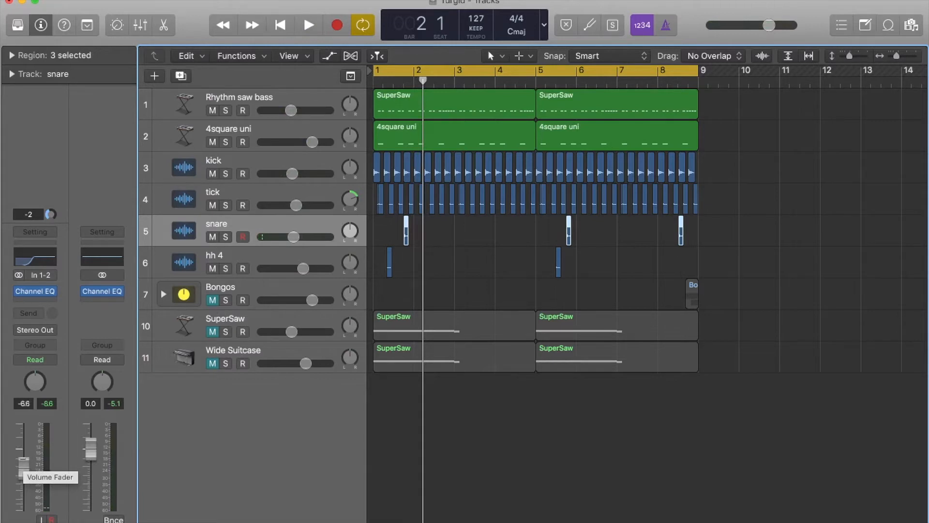
key("space")
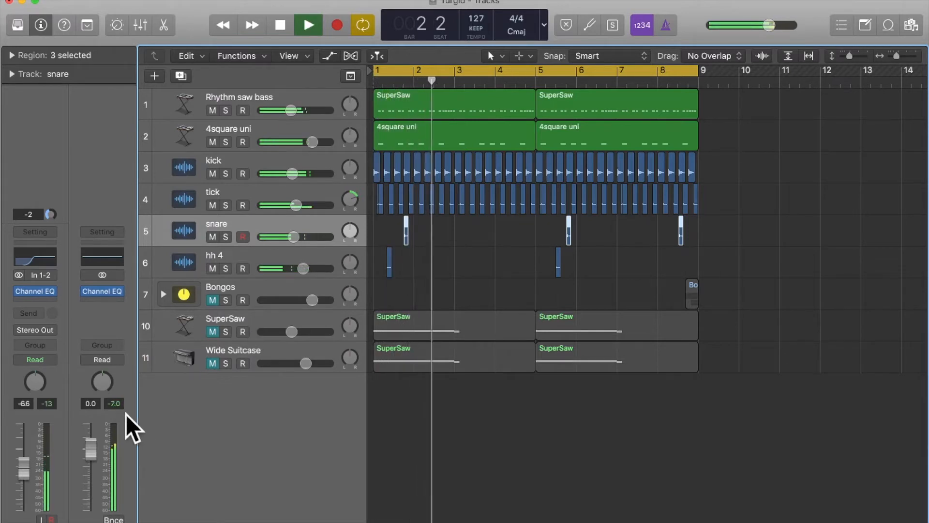
key("space")
key("space")
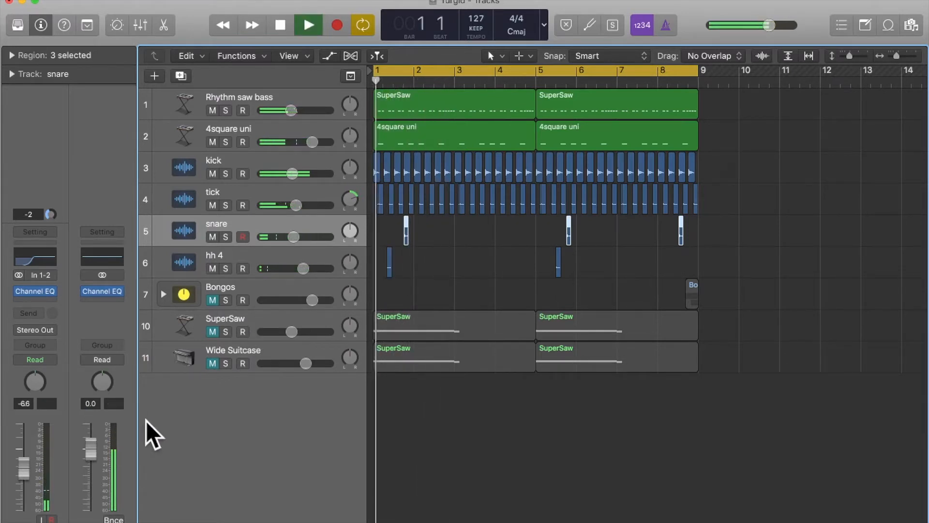
key("space")
key("space")
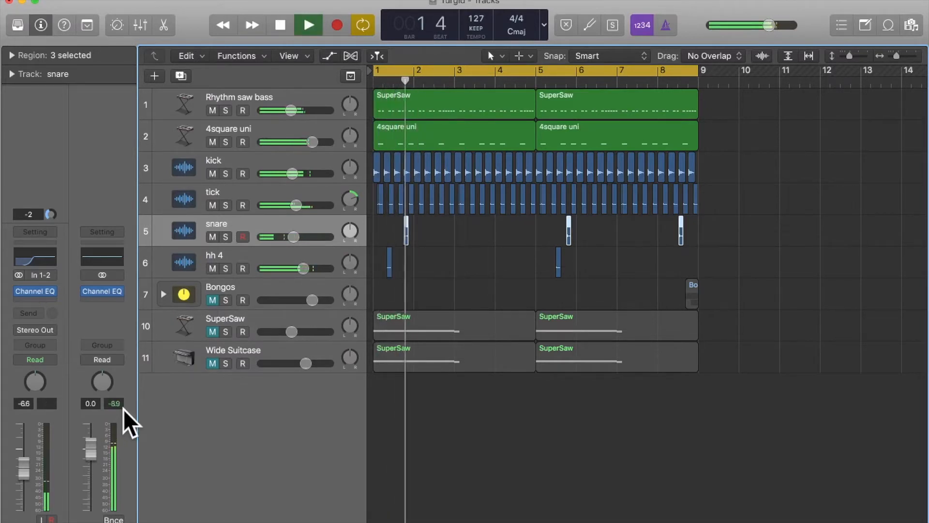
key("space")
key("space")
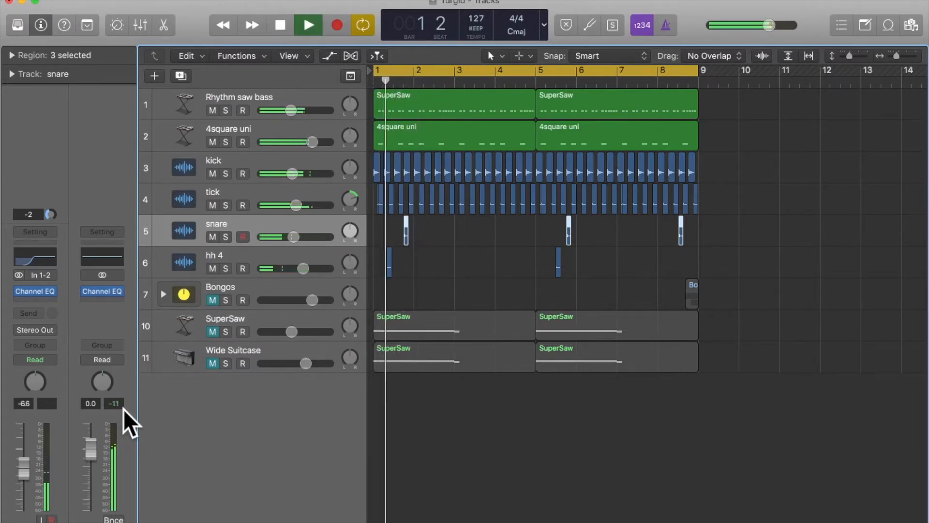
key("space")
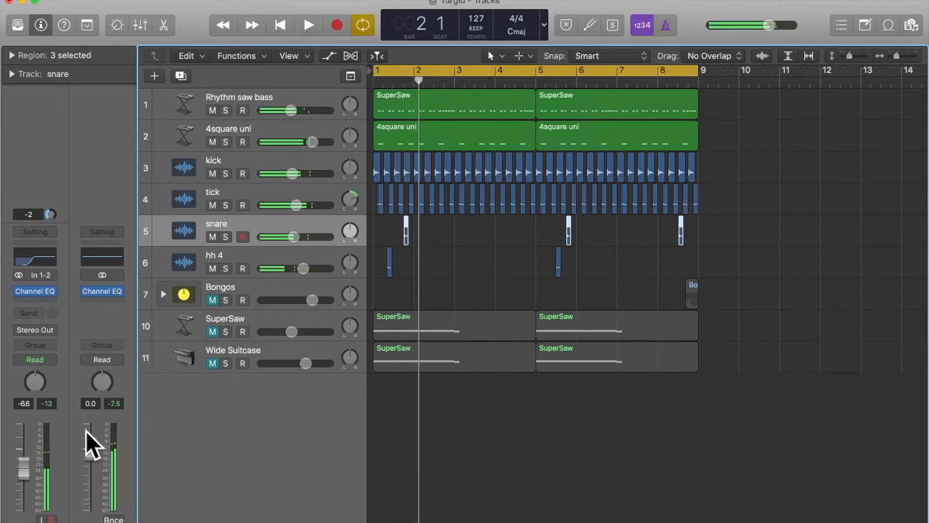
- Set the snare track's volume to -8.0 dB, play the loop to check the output peak, and deselect the snare regions
left_click_drag(26, 463, 27, 465)
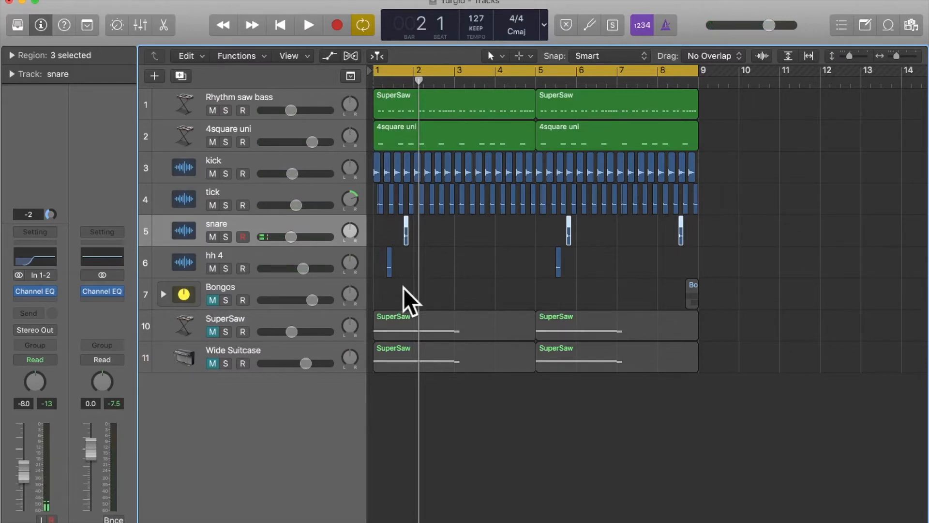
key("space")
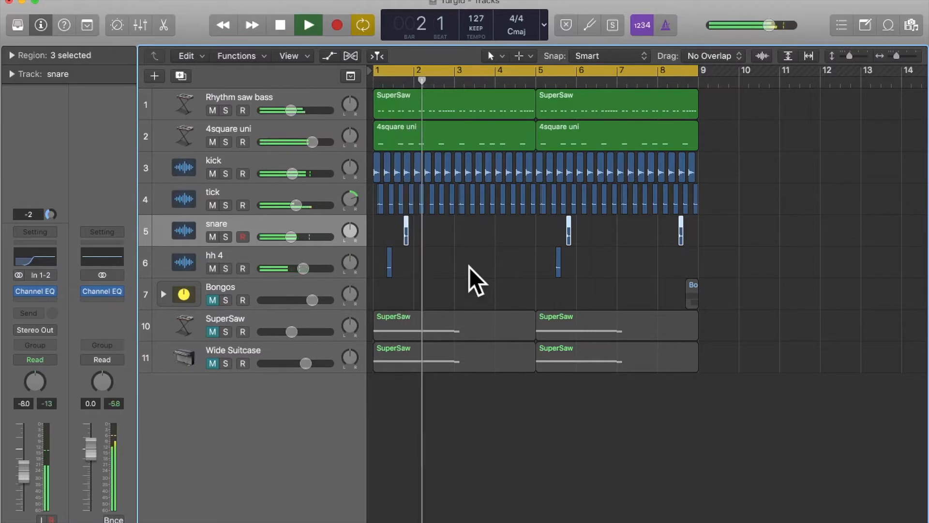
key("space")
key("space")
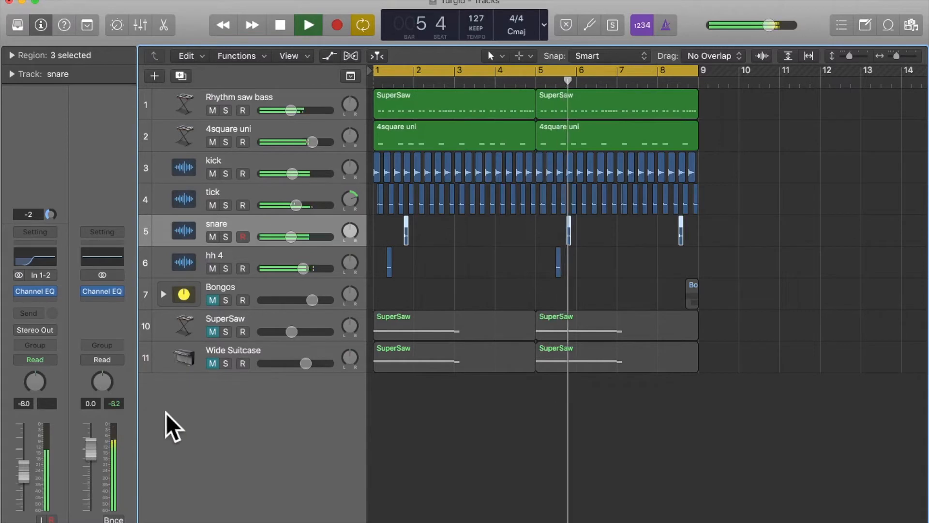
key("space")
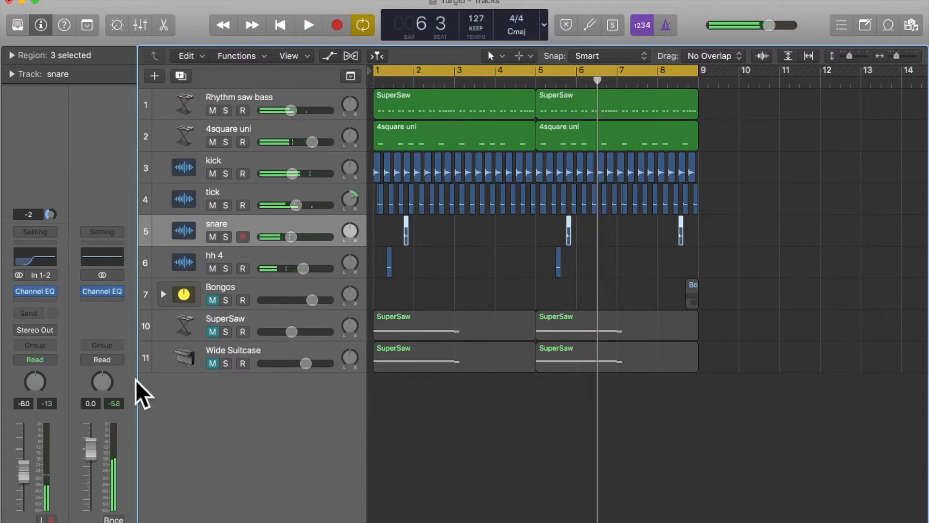
left_click(505, 236)
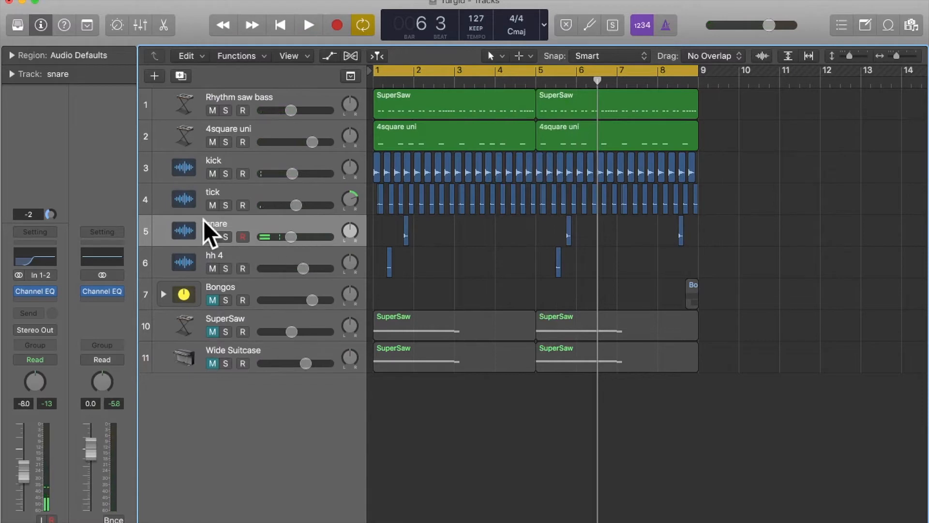
- In the snare's Channel EQ, move the 750 Hz band to 580 Hz with -3.5 dB gain and a Q of 1.40
left_click(37, 254)
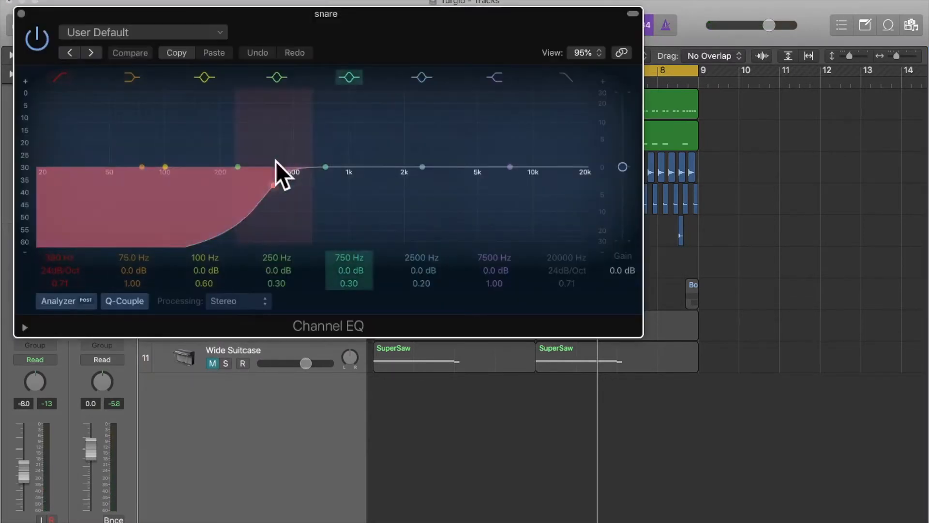
left_click_drag(345, 17, 591, 13)
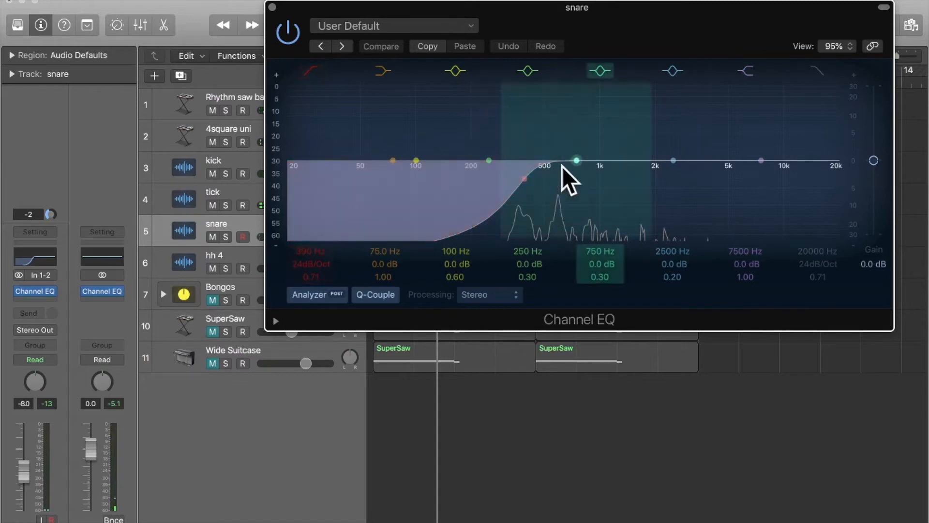
left_click_drag(576, 158, 554, 169)
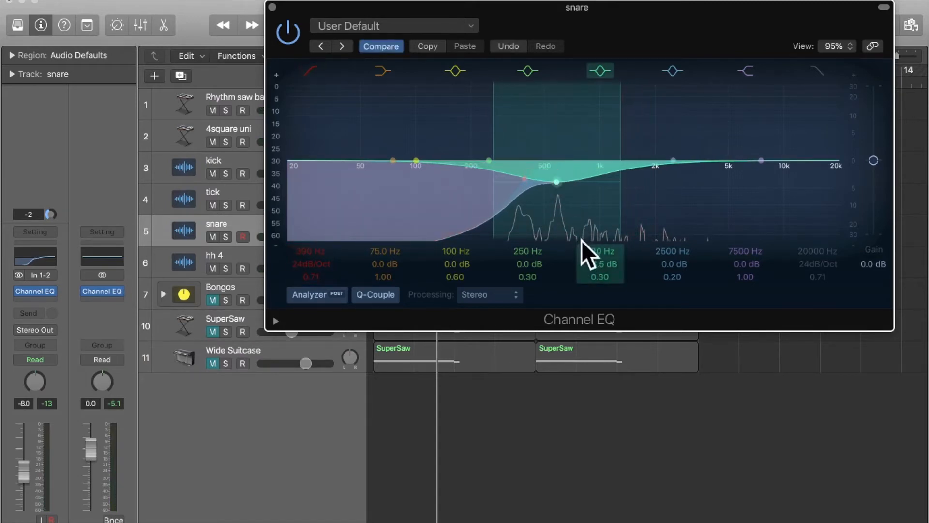
left_click_drag(600, 275, 599, 249)
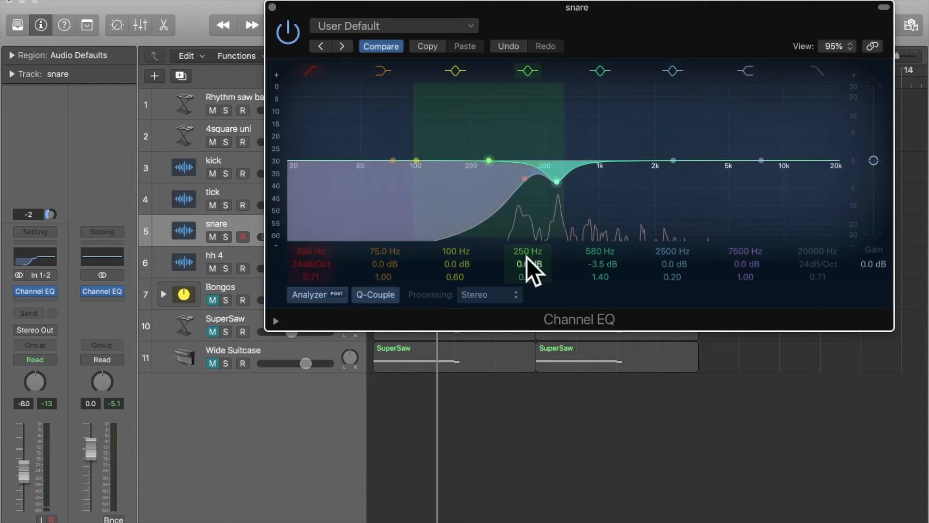
- Set the snare EQ's 250 Hz band to 365 Hz, -4.5 dB and a Q of 2.60, and audition the cut
left_click_drag(524, 248, 523, 240)
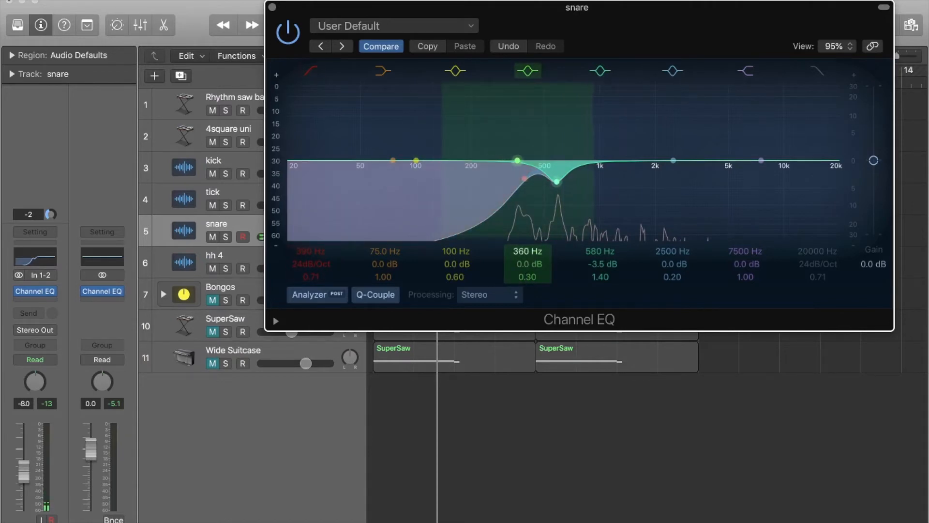
mouse_move(528, 278)
left_mouse_down()
mouse_move(529, 255)
mouse_move(525, 290)
left_mouse_up()
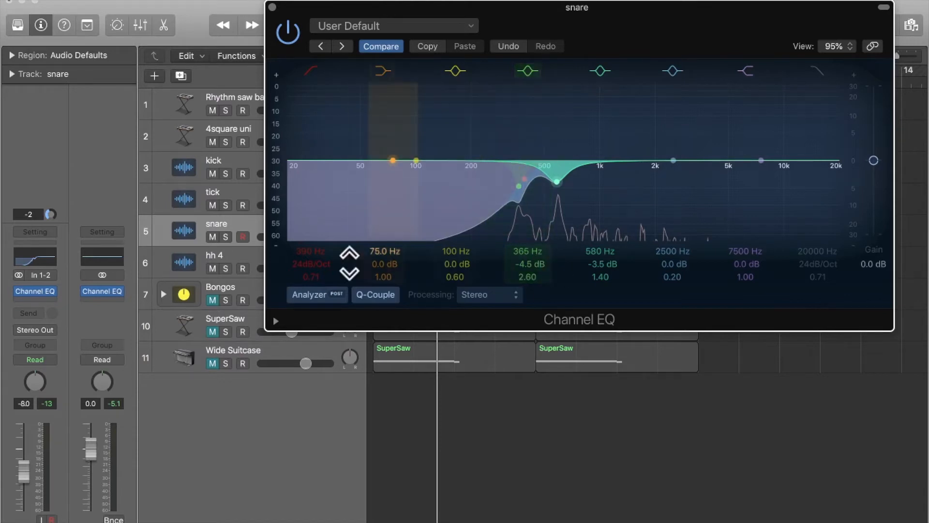
key("space")
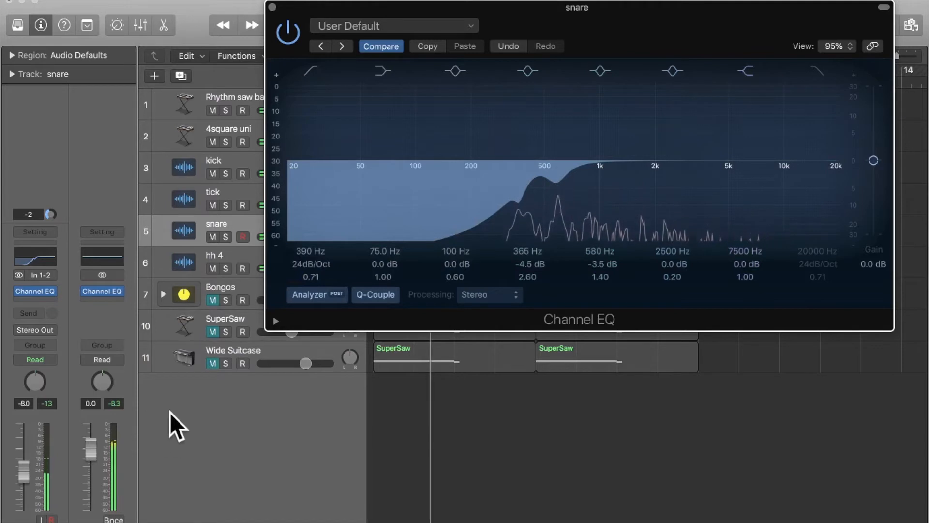
- Set the gain of the snare EQ's 580 Hz band to -4.5 dB, audition it in the mix, and close the Channel EQ
left_click_drag(600, 264, 599, 271)
key("space")
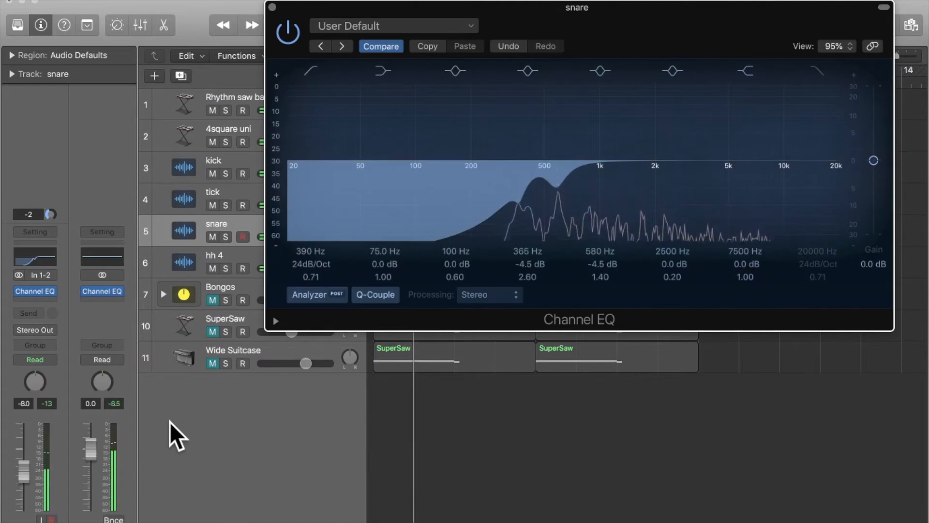
key("space")
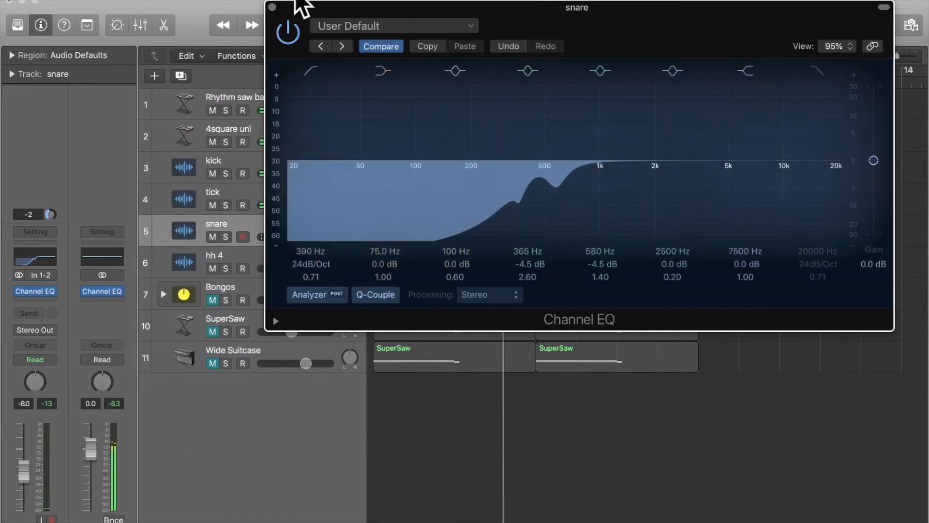
left_click(273, 8)
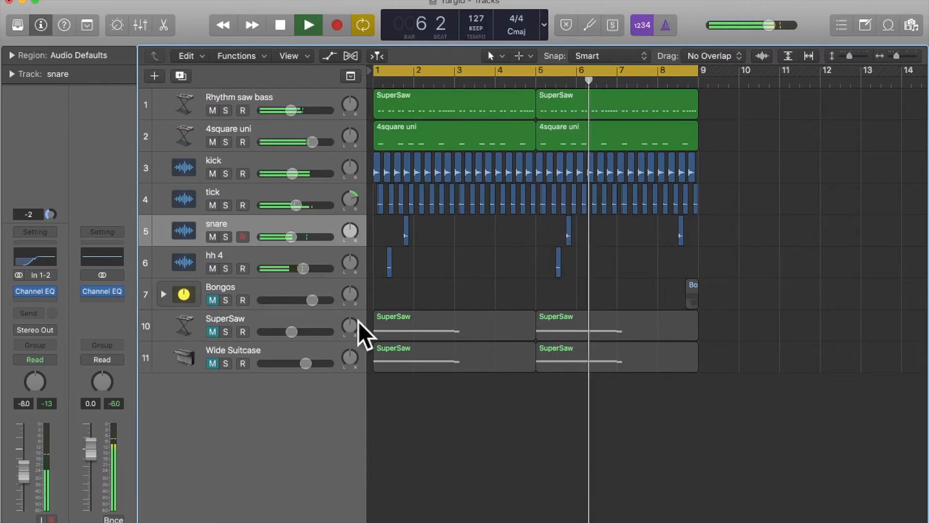
- Reset the output peak meter, check the peak over the loop, then mute the snare track and unmute Bongos
left_click(111, 404)
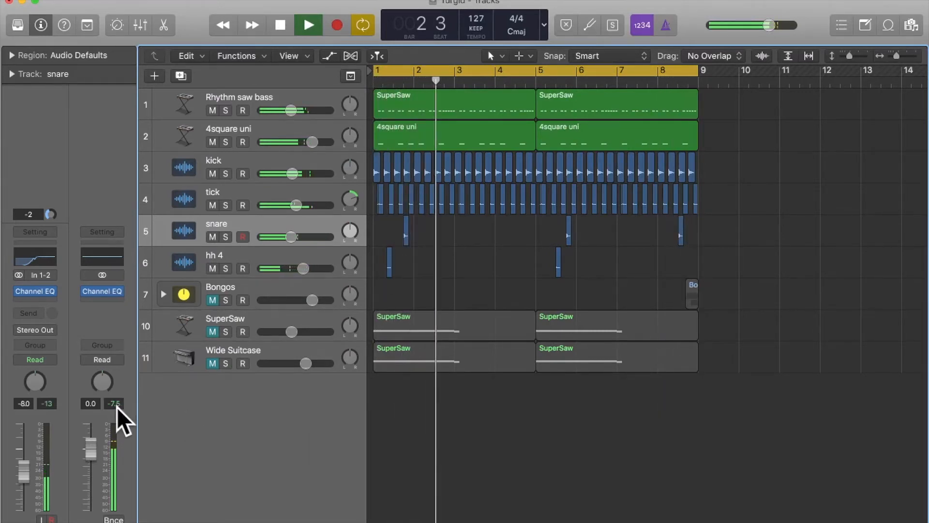
key("space")
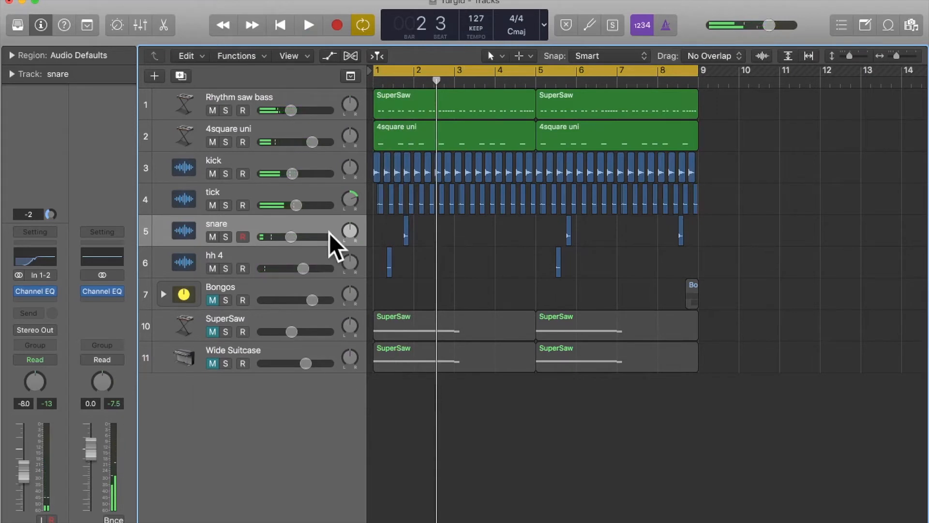
left_click(213, 236)
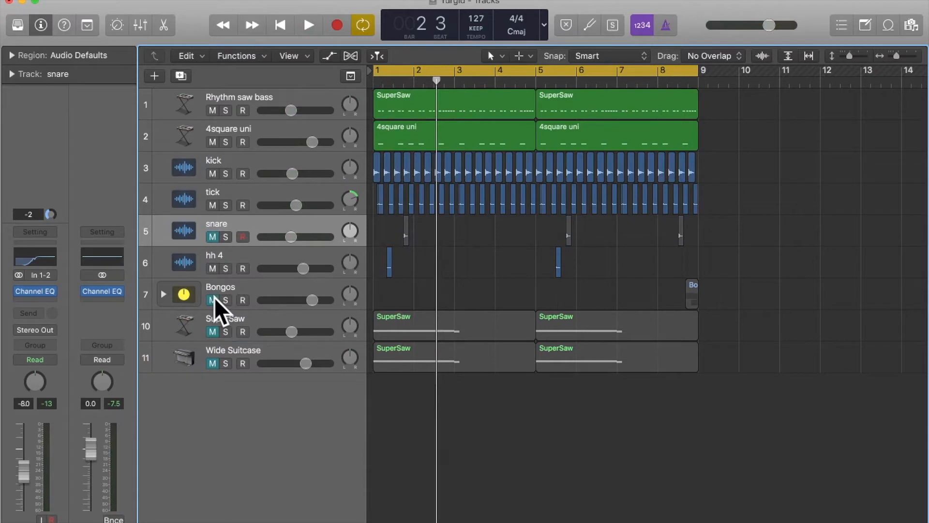
- Set the cycle range from bar 7 to bar 9 and play it to check the output peak with the Bongos
left_click(563, 67)
left_click(618, 80)
key("space")
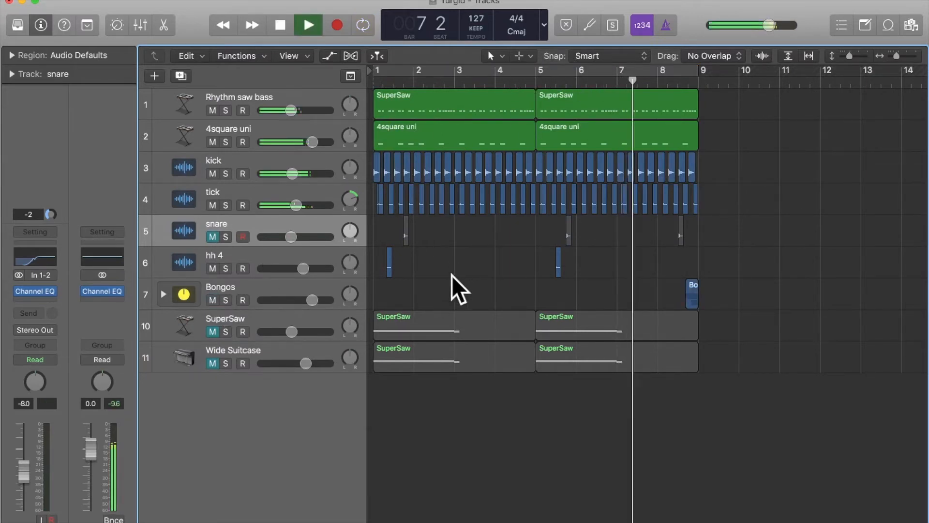
key("c")
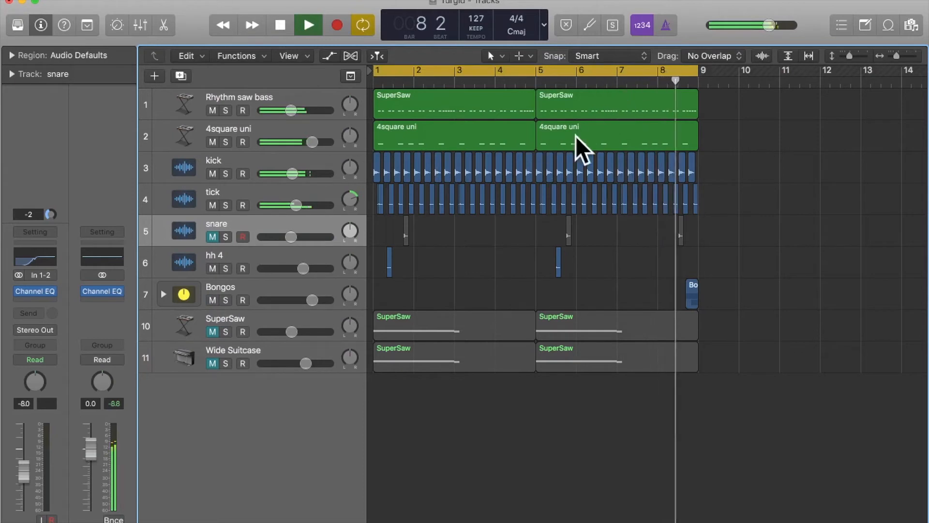
left_click_drag(616, 73, 694, 74)
left_click(618, 73)
left_click(618, 72)
key("space")
key("space")
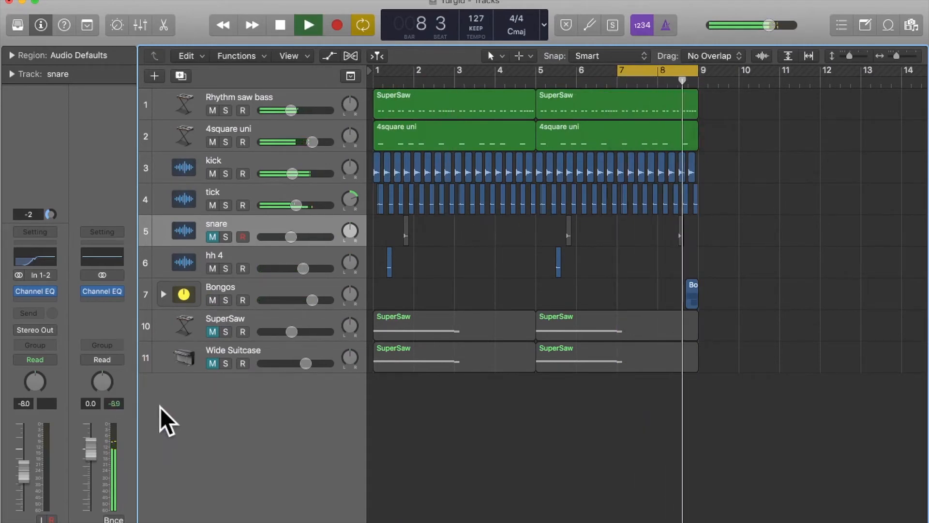
key("space")
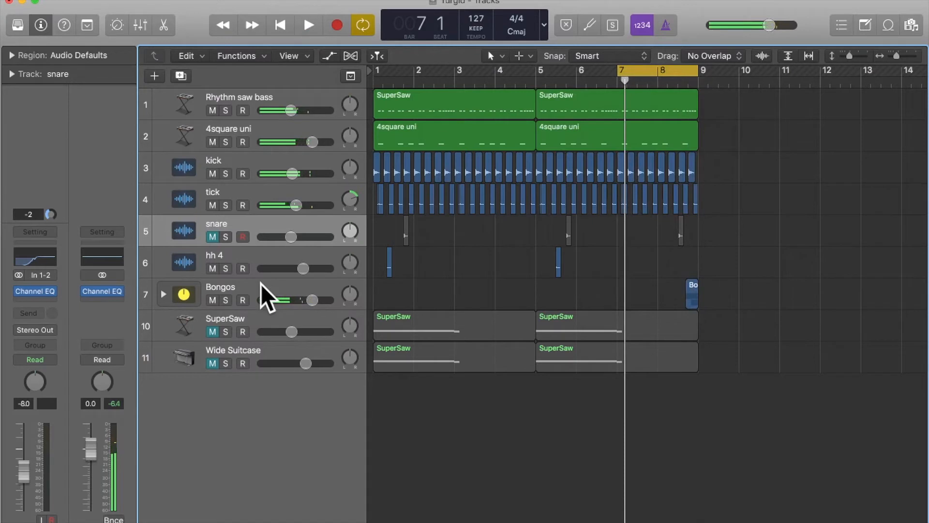
- Lower the Bongos track's volume to -3.3 dB, resetting the output peak meter and auditioning the level in the loop
left_click(261, 284)
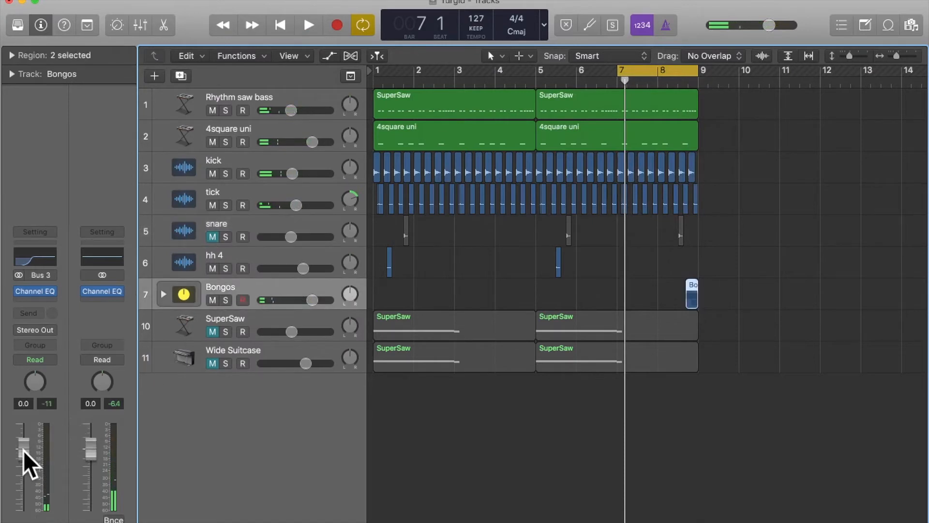
left_click_drag(23, 450, 23, 452)
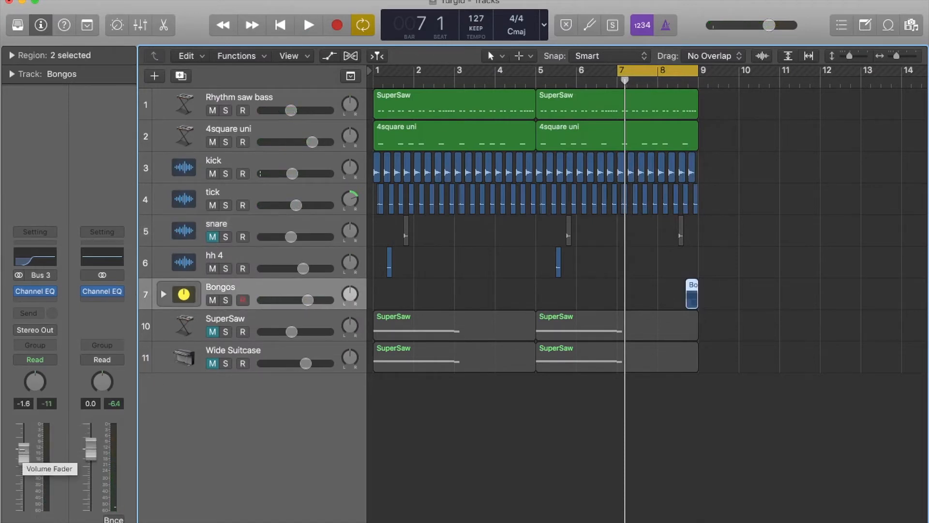
key("space")
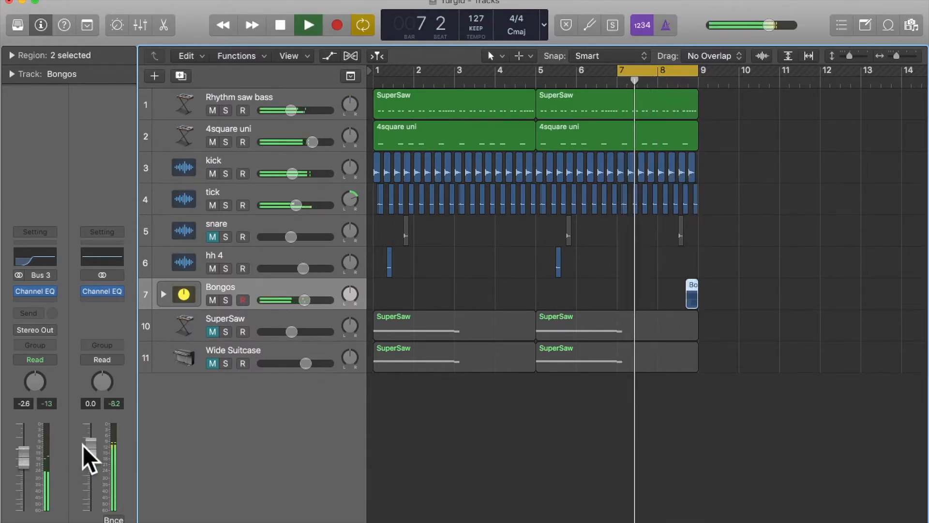
left_click_drag(21, 457, 22, 462)
left_click(120, 403)
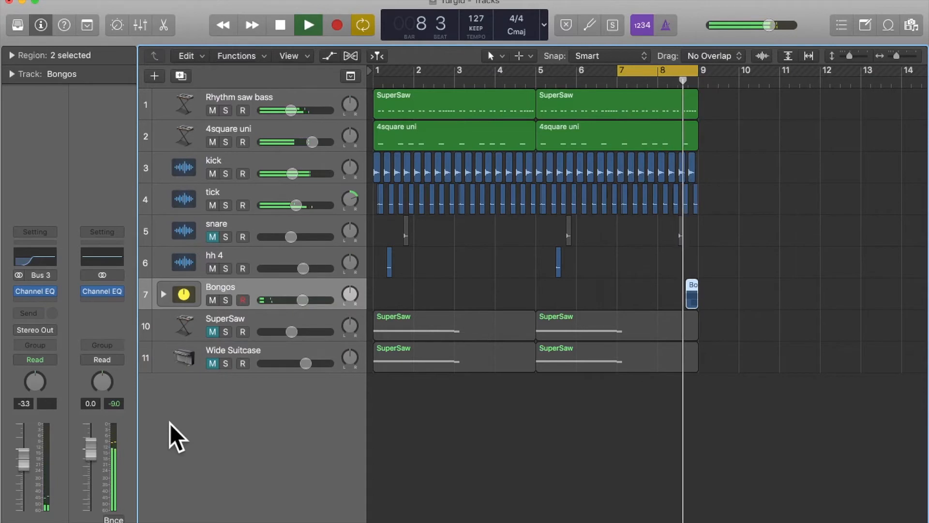
key("space")
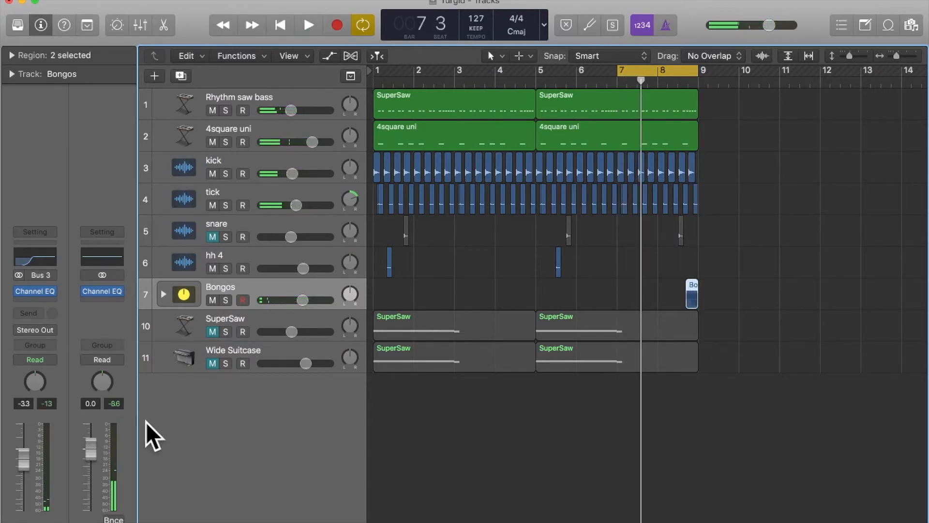
- In the Bongos Channel EQ, move the 750 Hz band to 425 Hz with -3.5 dB gain and a Q of 0.31, audition it, and close the EQ
left_click(33, 259)
key("space")
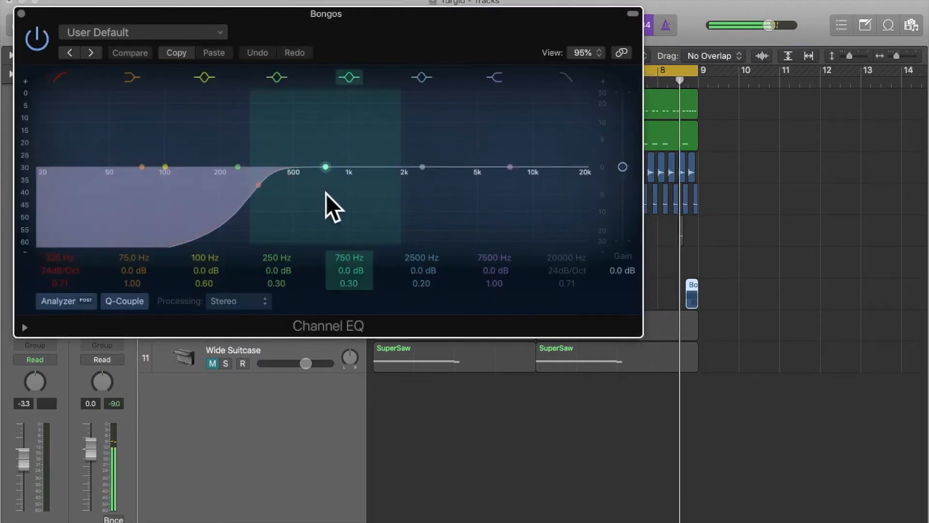
left_click_drag(326, 169, 279, 187)
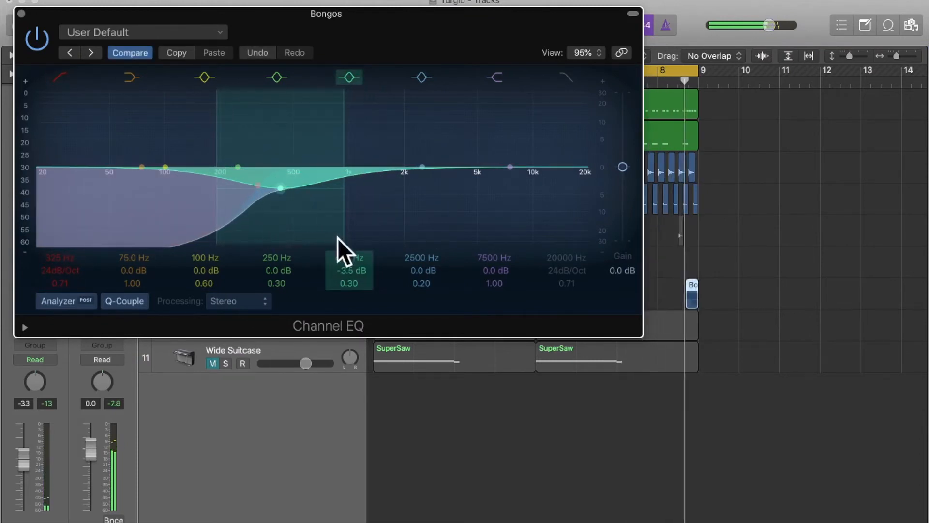
left_click_drag(343, 281, 343, 278)
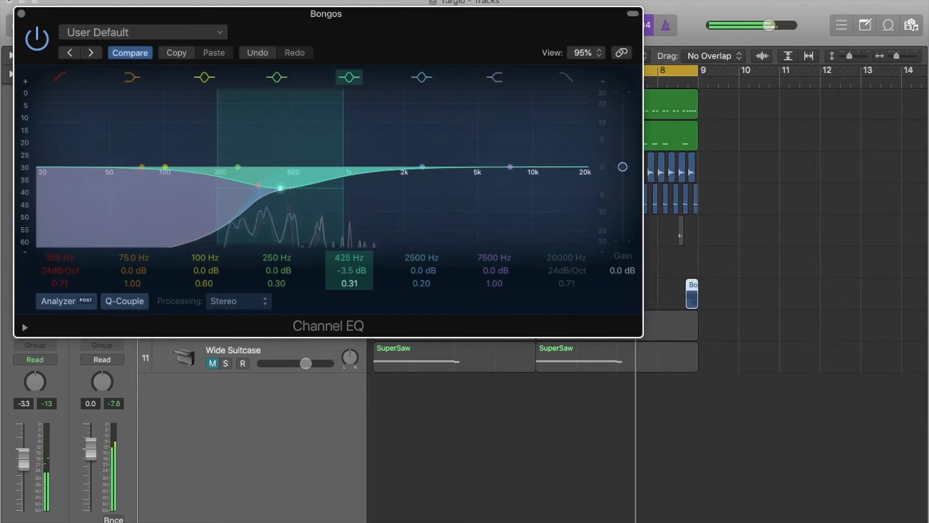
left_click(175, 372)
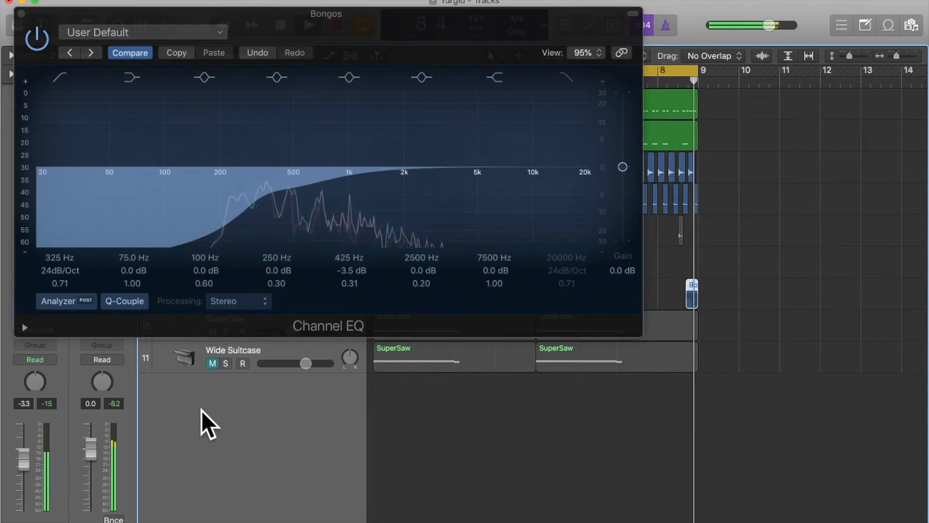
left_click(18, 14)
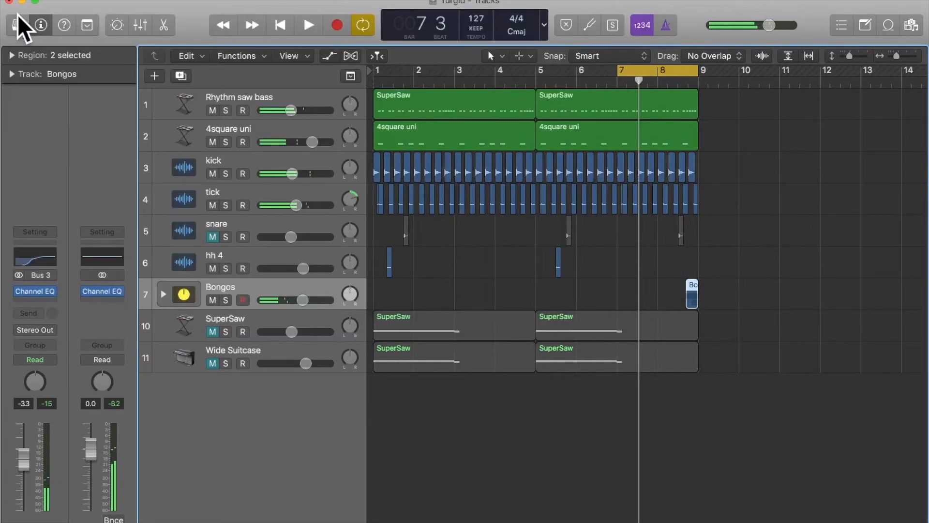
- Switch to the Fucky-disco project and look over the tracks in its drop section
left_click(513, 471)
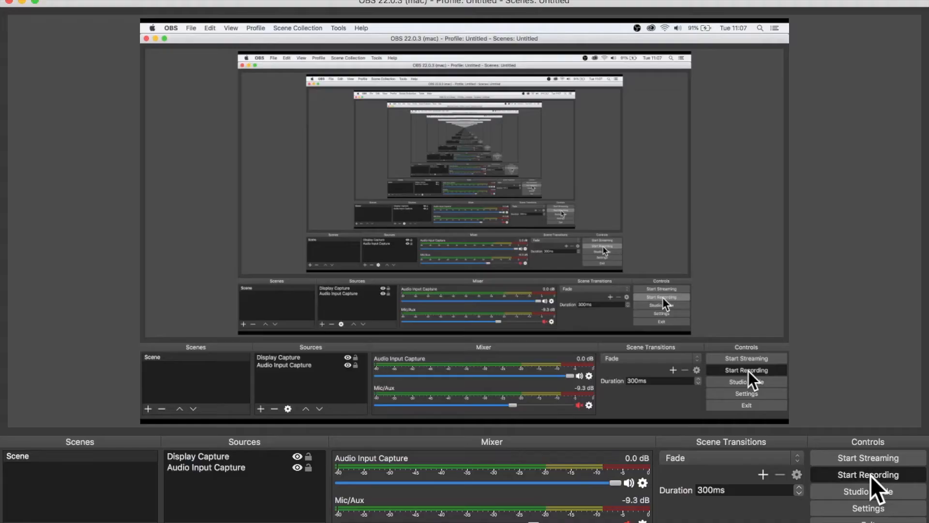
left_click(867, 486)
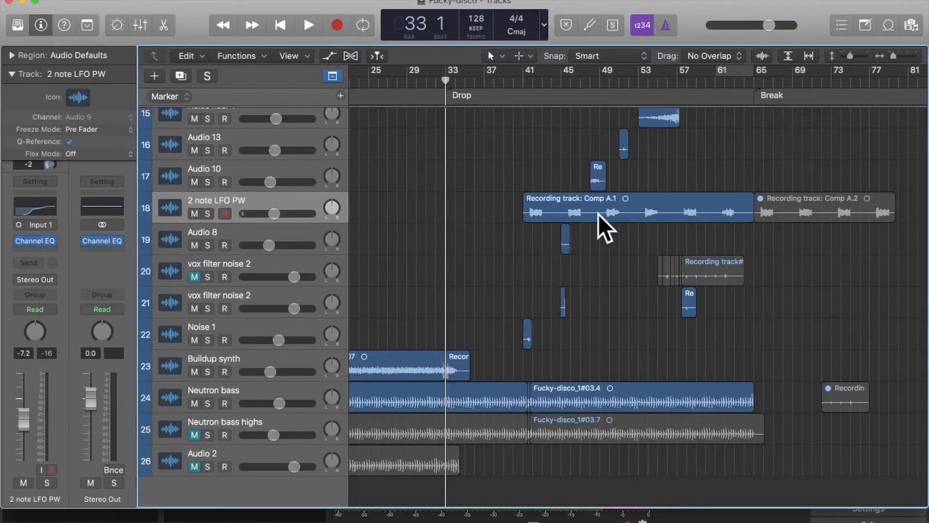
scroll(549, 282, "down", 1)
scroll(550, 283, "up", 12)
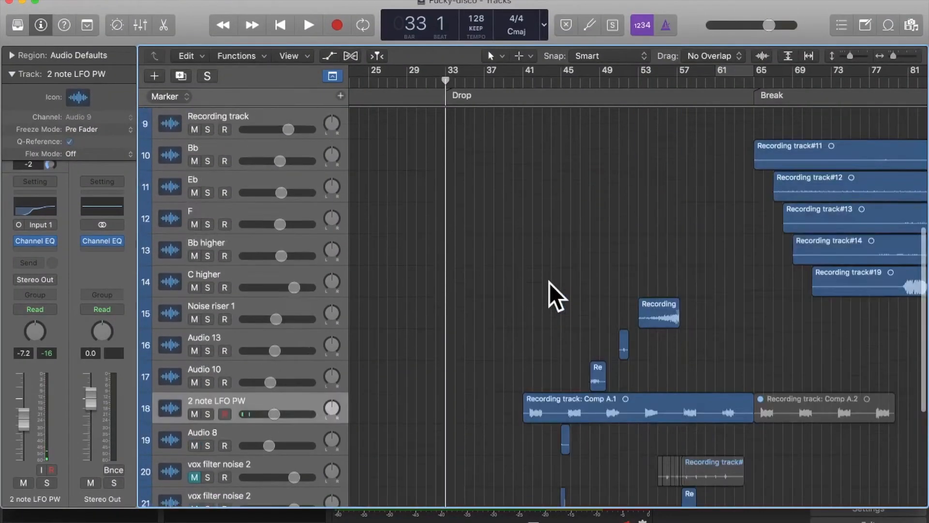
scroll(550, 283, "down", 13)
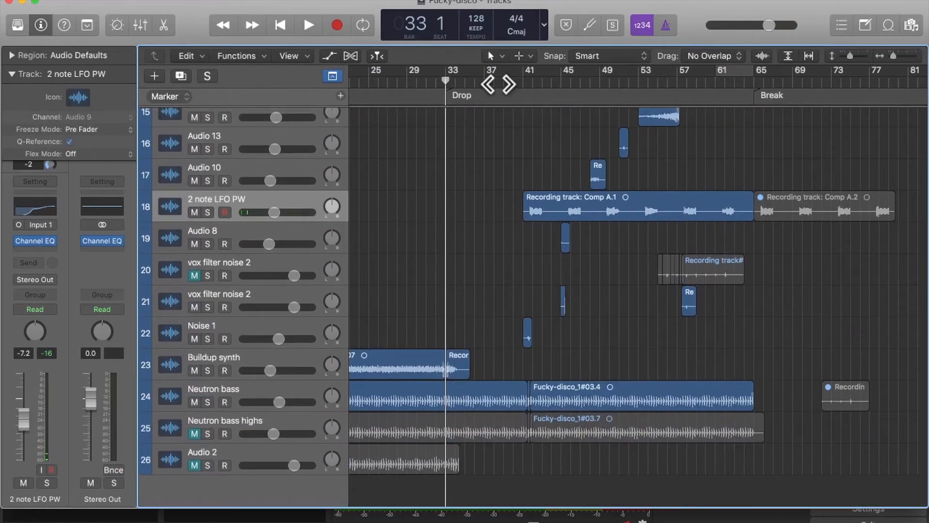
- Play the arrangement from bar 29 into the drop up to bar 53 and check the output peak level
left_click(407, 83)
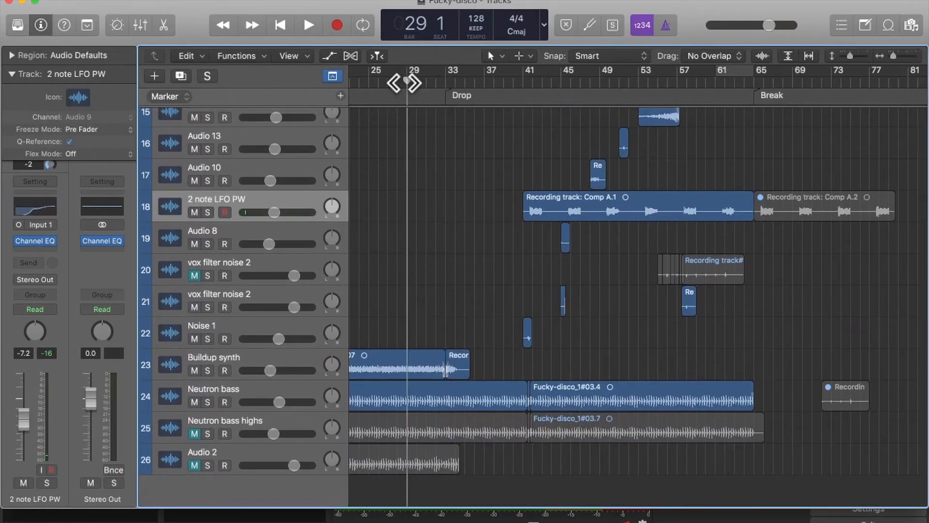
key("space")
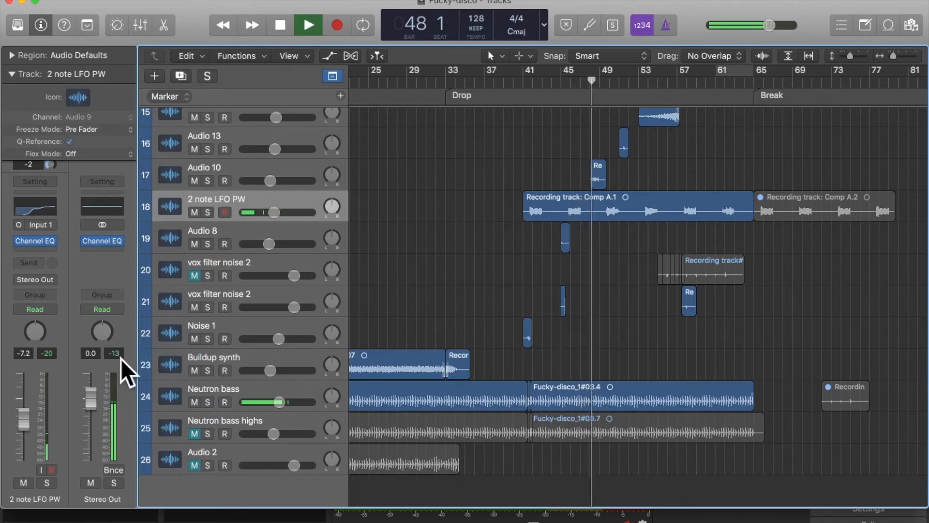
scroll(525, 297, "right", 3)
scroll(525, 298, "right", 2)
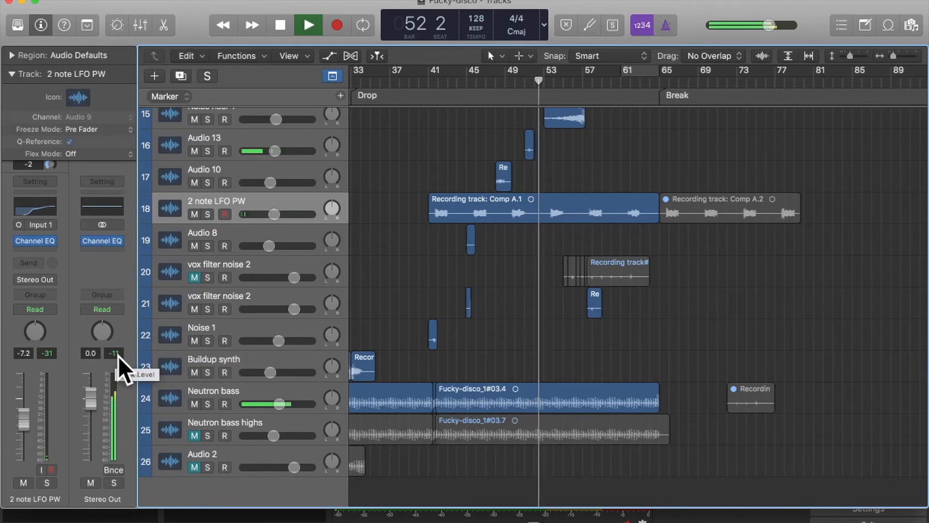
key("space")
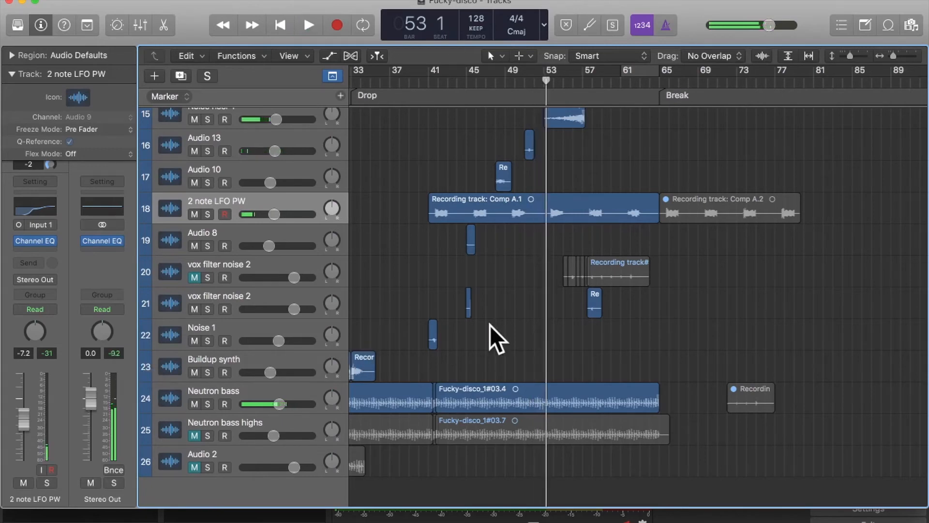
- Replay the passage from bar 51 twice to check the output peak around the Audio 13 region
key("super+Right")
key("super+Right")
key("super+Right")
key("super+Right")
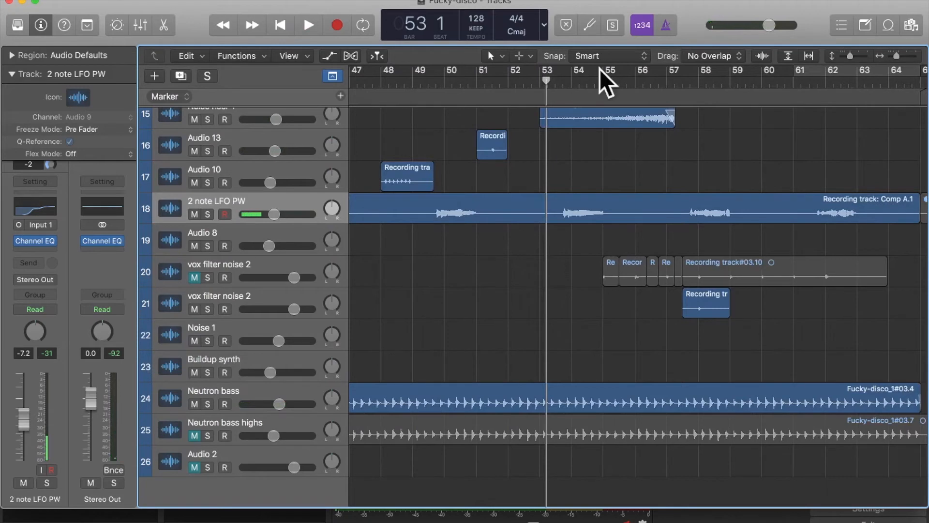
left_click(476, 84)
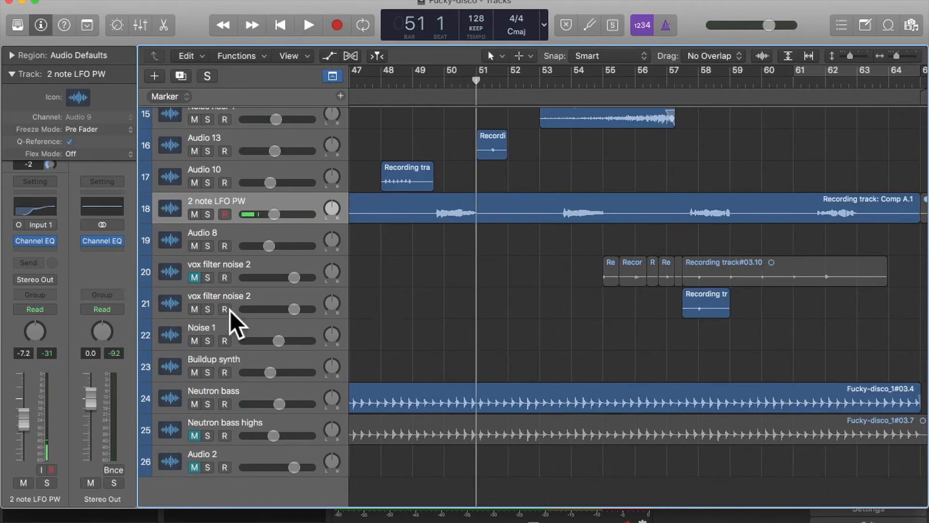
key("space")
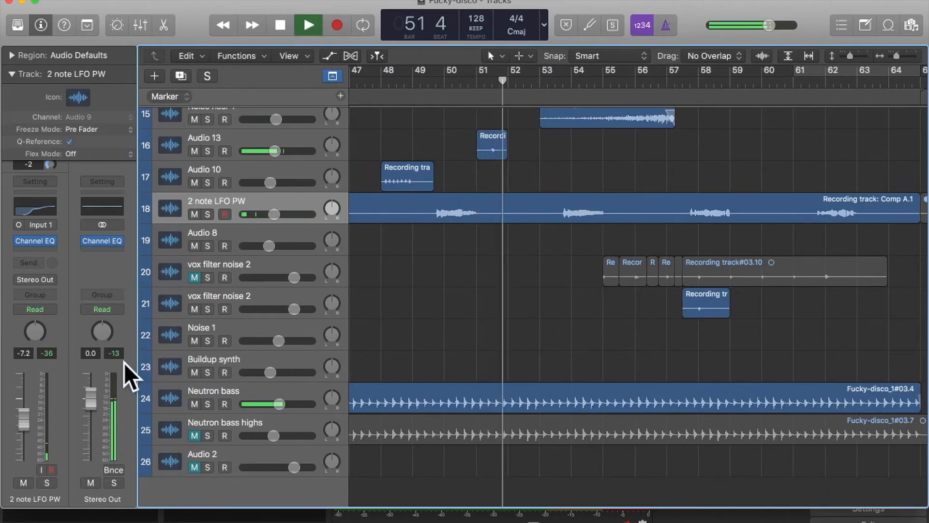
key("space")
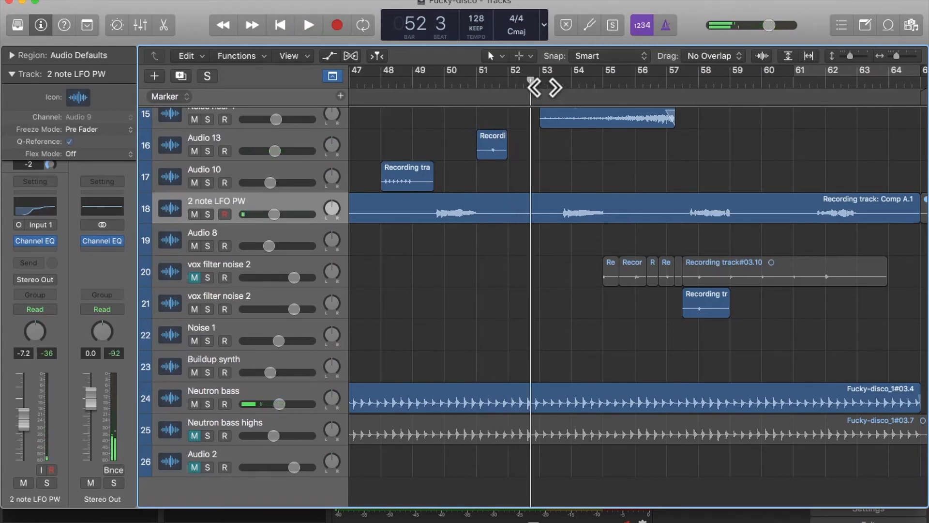
left_click(475, 85)
key("space")
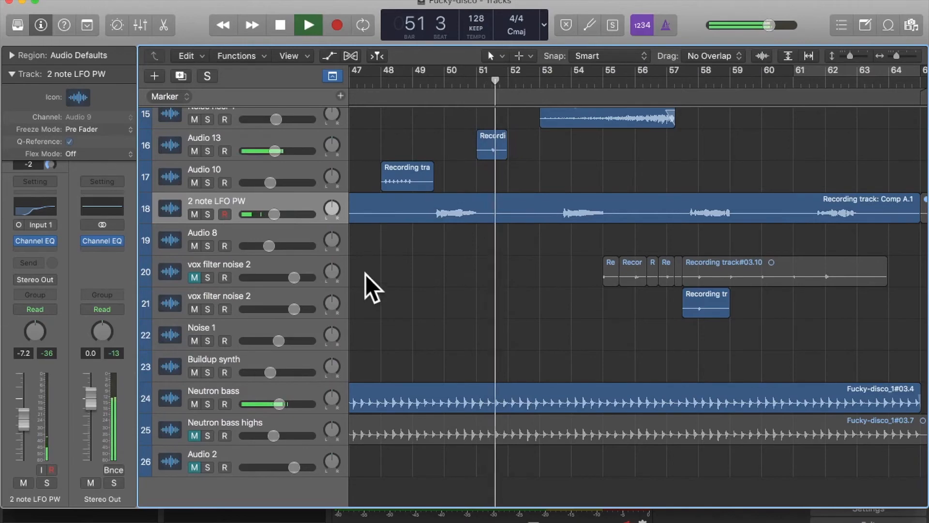
key("space")
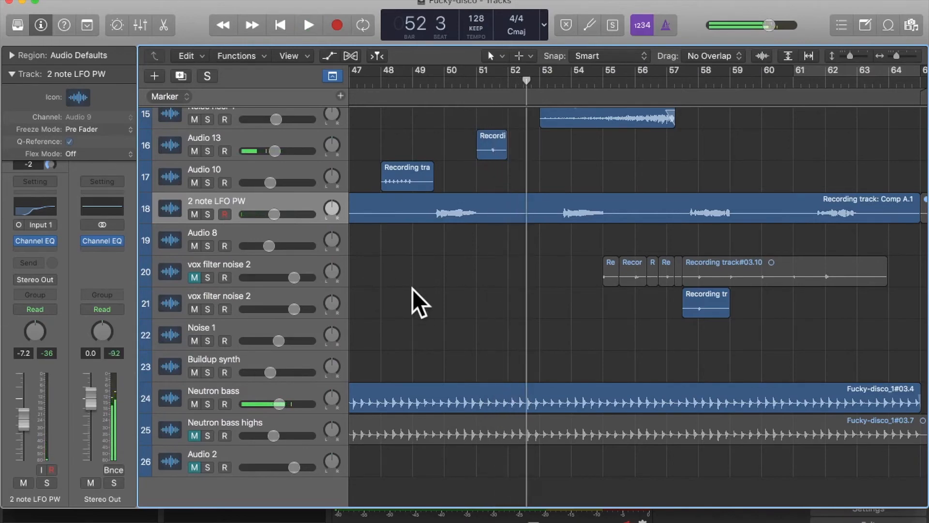
- Set a cycle range from bar 52 to bar 53 and play it to check the output peak
left_click(509, 83)
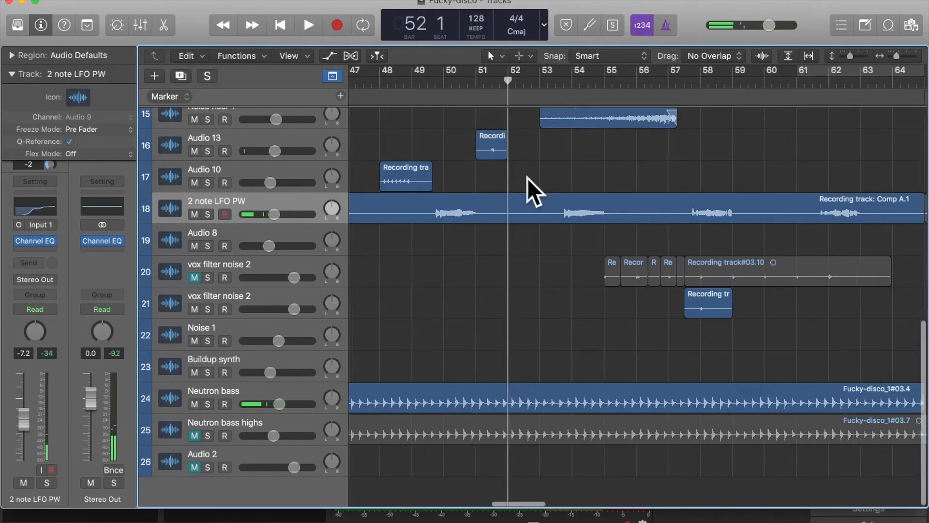
scroll(527, 178, "up", 5)
left_click_drag(508, 72, 668, 91)
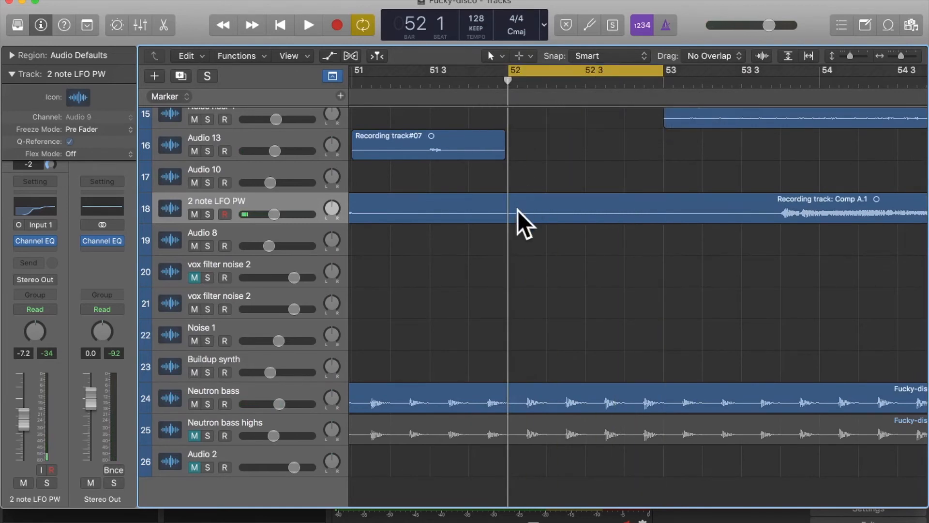
key("space")
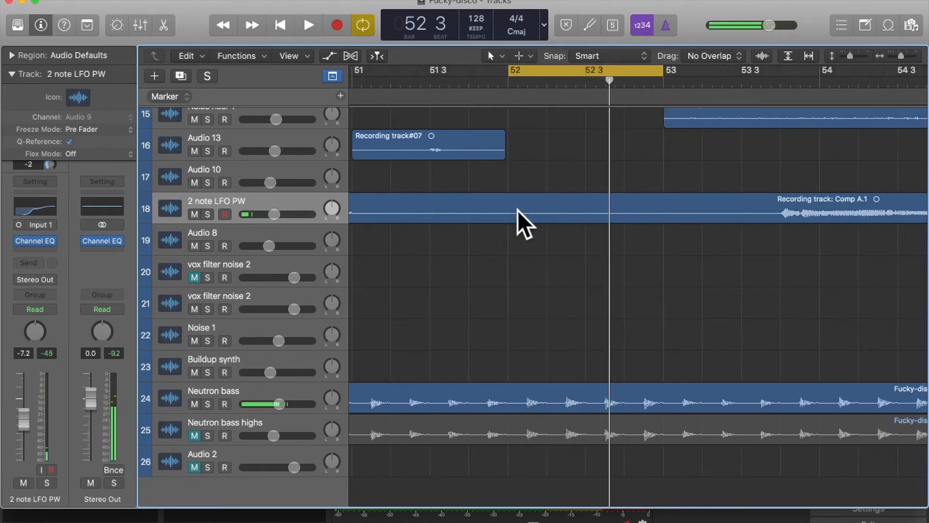
key("space")
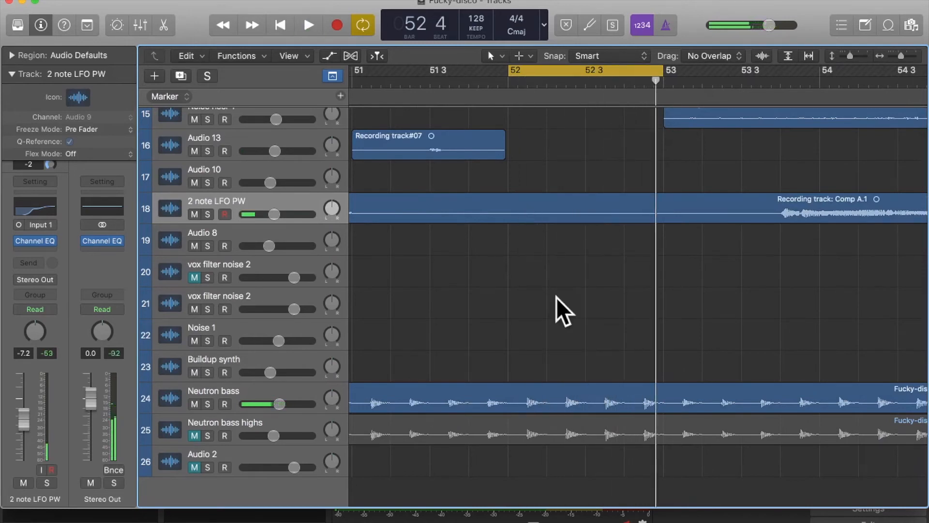
key("space")
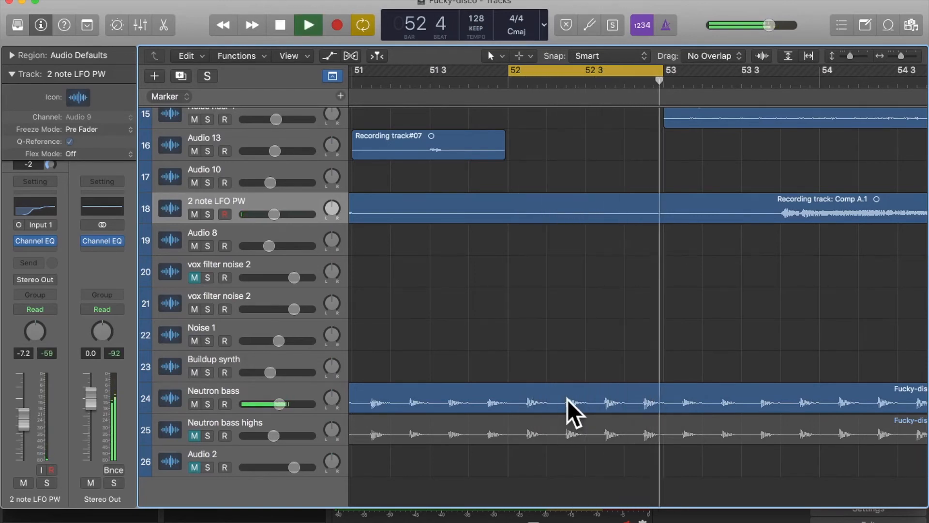
- Select the Neutron bass track and loop bar 52 to check its peak level
key("space")
key("super+Right")
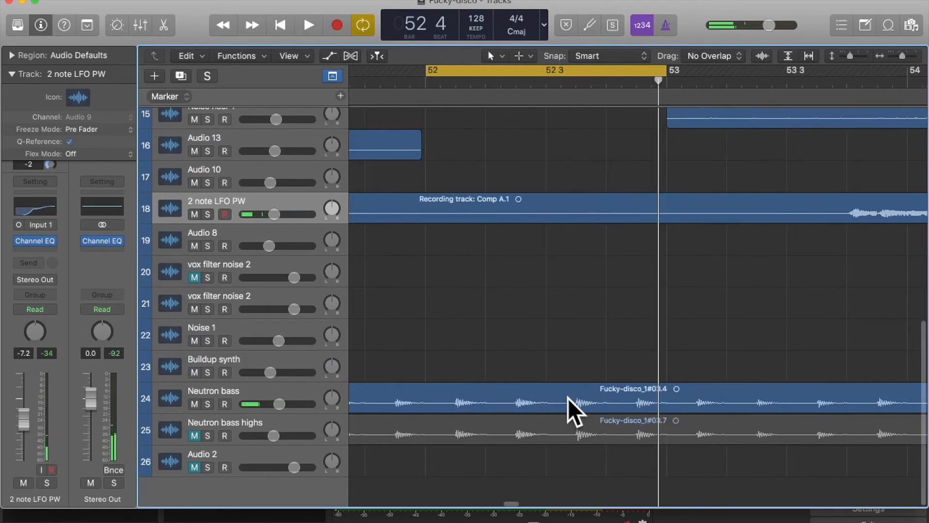
left_click(231, 390)
key("space")
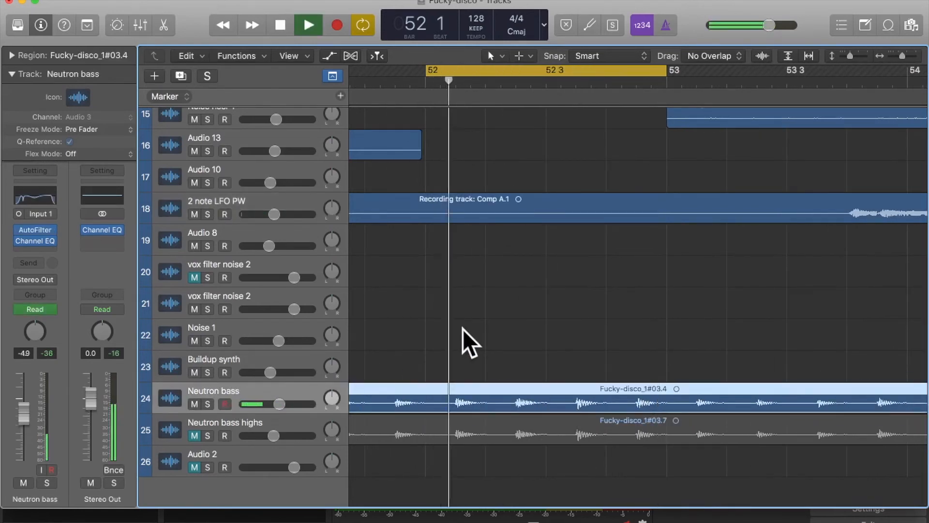
key("space")
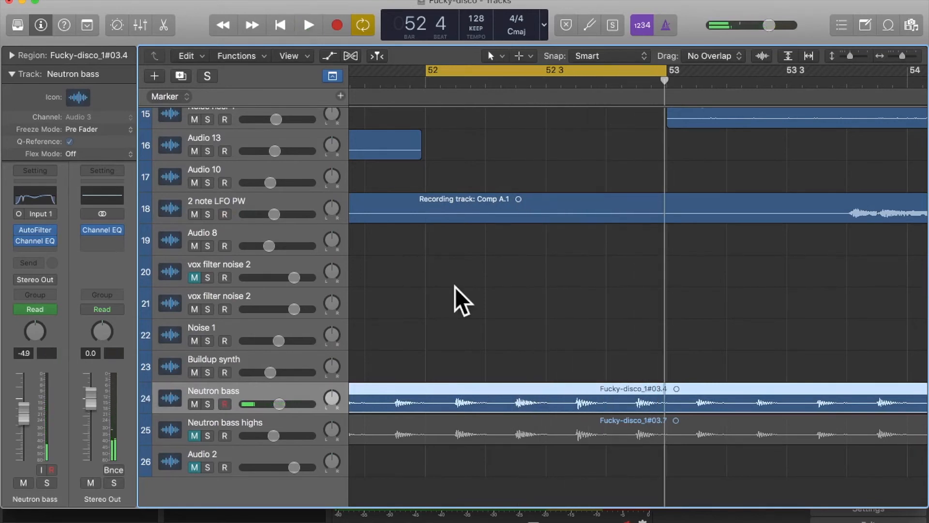
- Turn cycle off and play from bar 51 through bar 52 to compare the Neutron bass and output peaks
scroll(455, 286, "left", 3)
key("c")
scroll(456, 184, "left", 2)
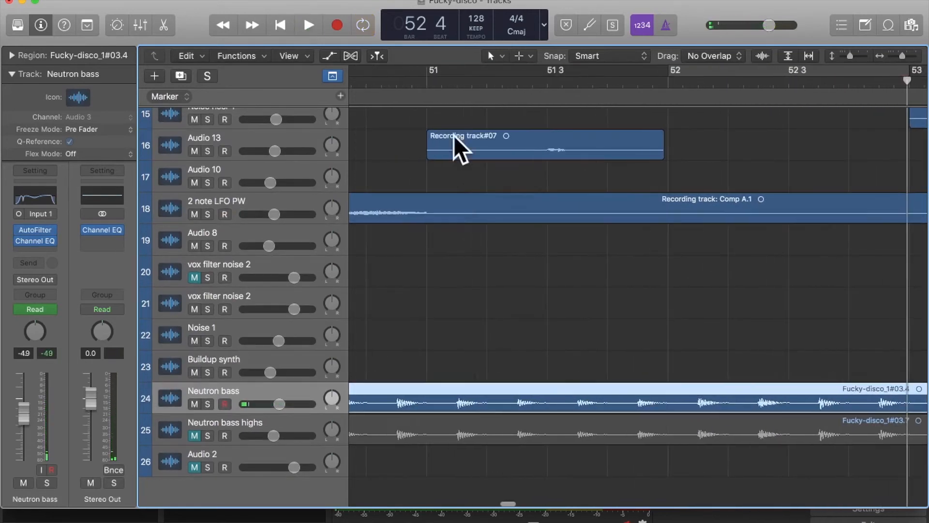
left_click(426, 80)
scroll(544, 303, "right", 2)
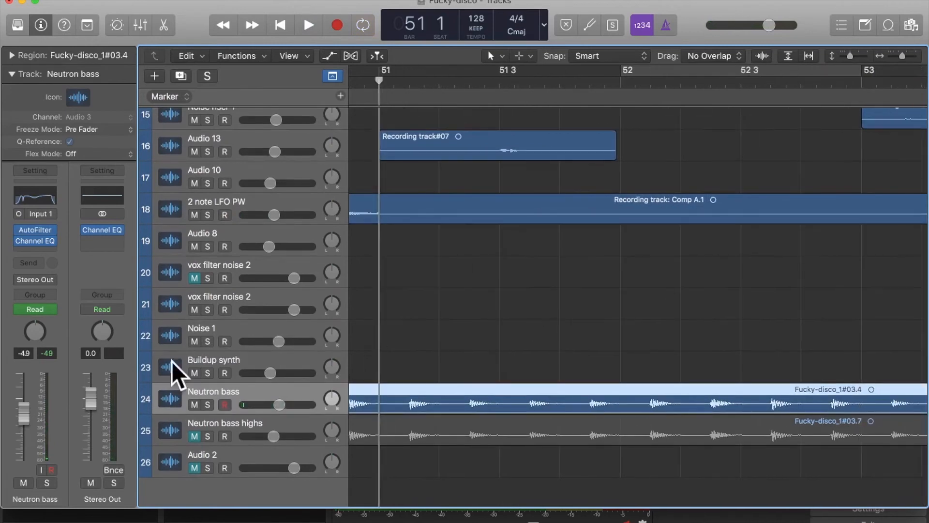
key("space")
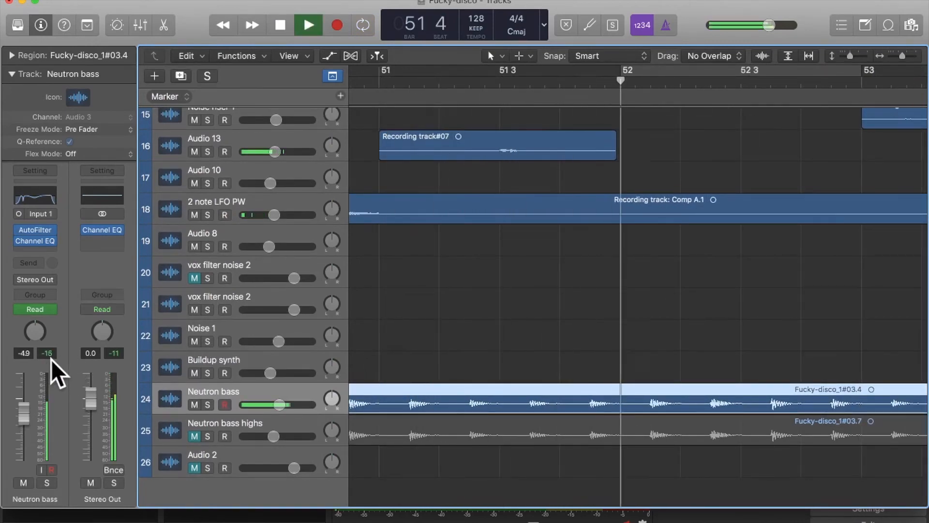
key("space")
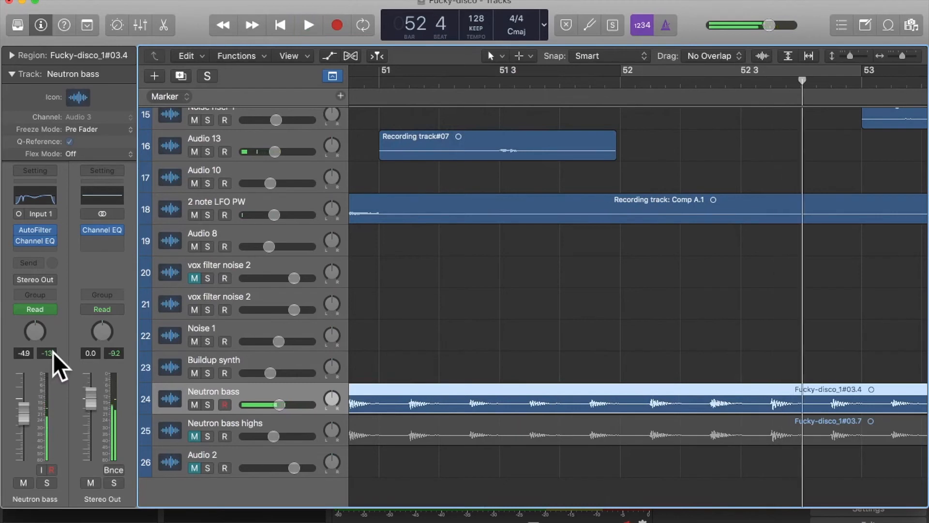
- Turn the bar 52 cycle back on and play it to locate the loud Neutron bass note
key("c")
scroll(474, 336, "right", 5)
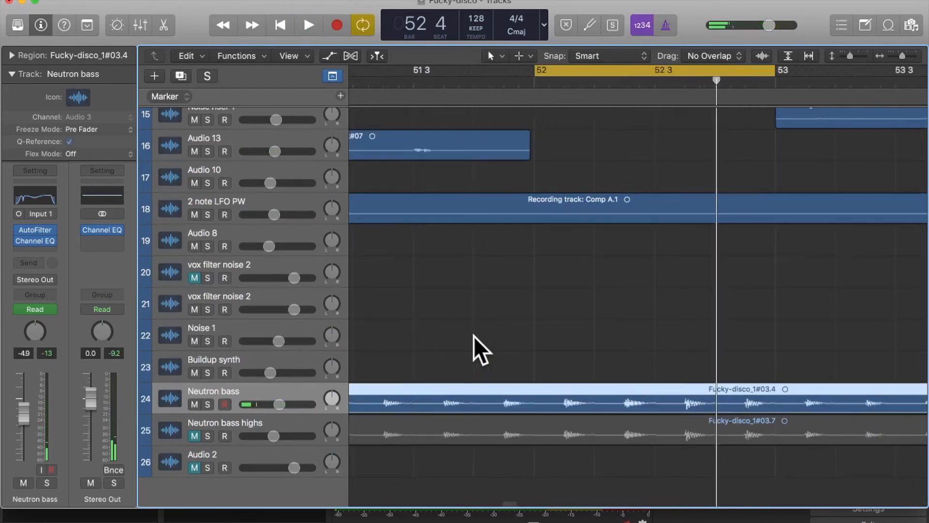
left_click(548, 310)
key("space")
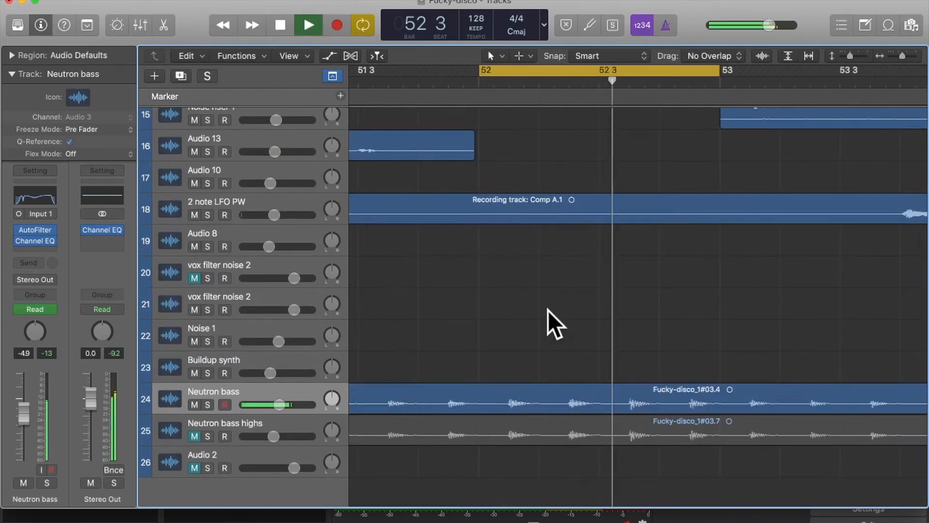
scroll(549, 311, "right", 1)
key("space")
scroll(570, 321, "right", 1)
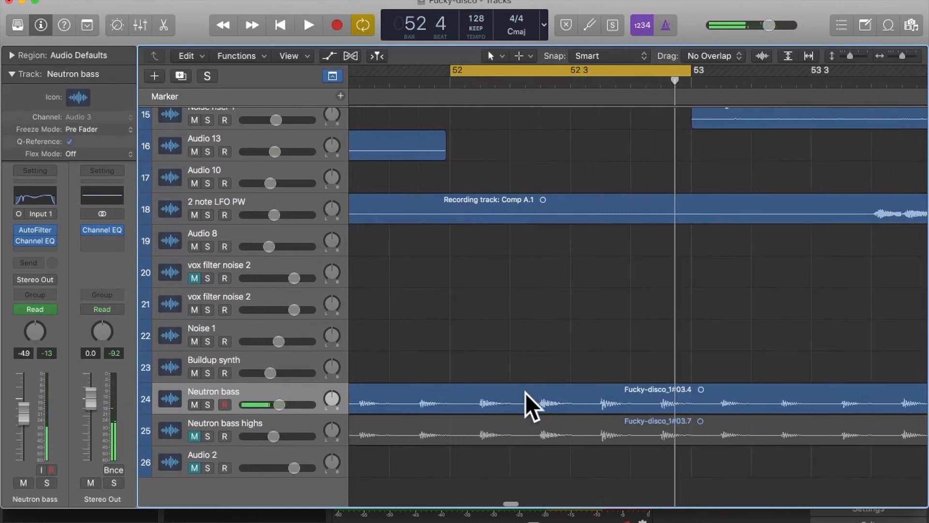
- Split the Neutron bass region just after beat 2 and just after beat 3 of bar 52 to isolate the loud note
left_click(524, 393)
left_click(525, 86)
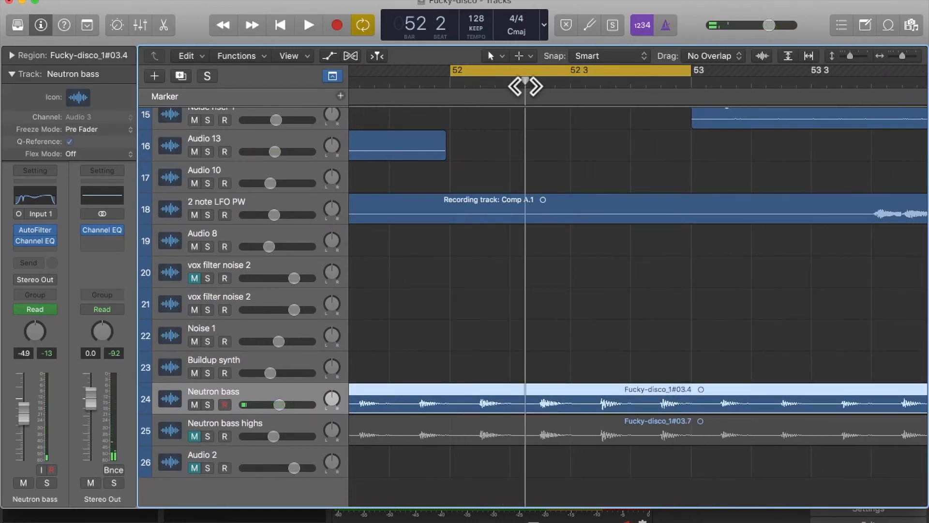
key("super+t")
left_click(600, 86)
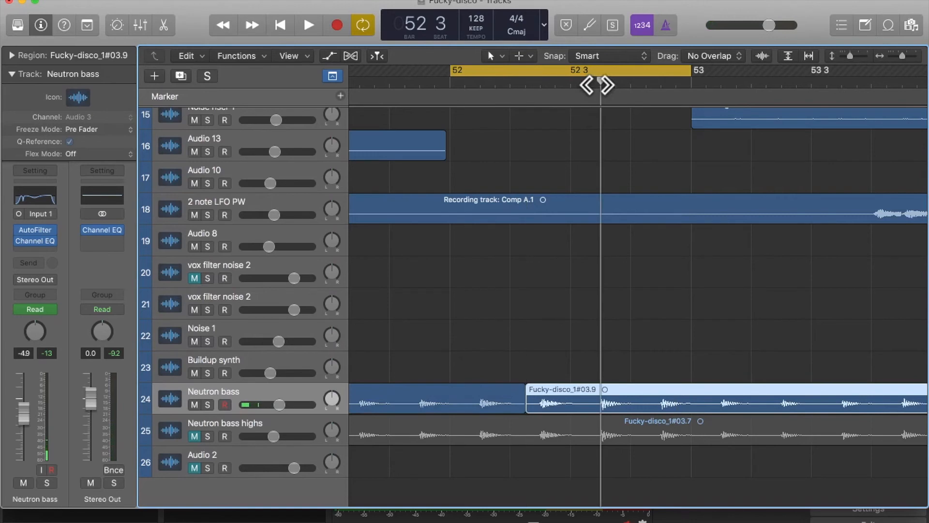
left_click(586, 85)
key("super+t")
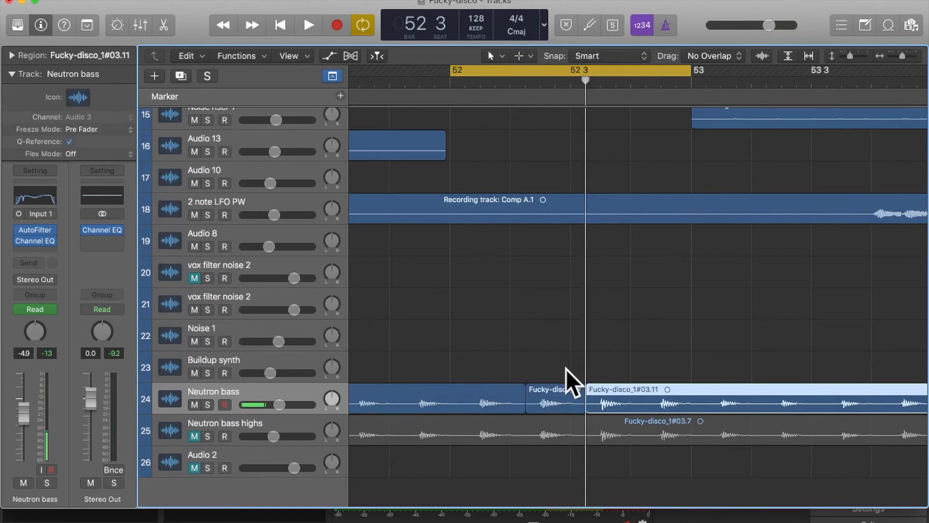
- Lower the gain of the isolated Neutron bass region to -3.0 dB, looping bar 52 to check the peaks
left_click(557, 399)
left_click(13, 56)
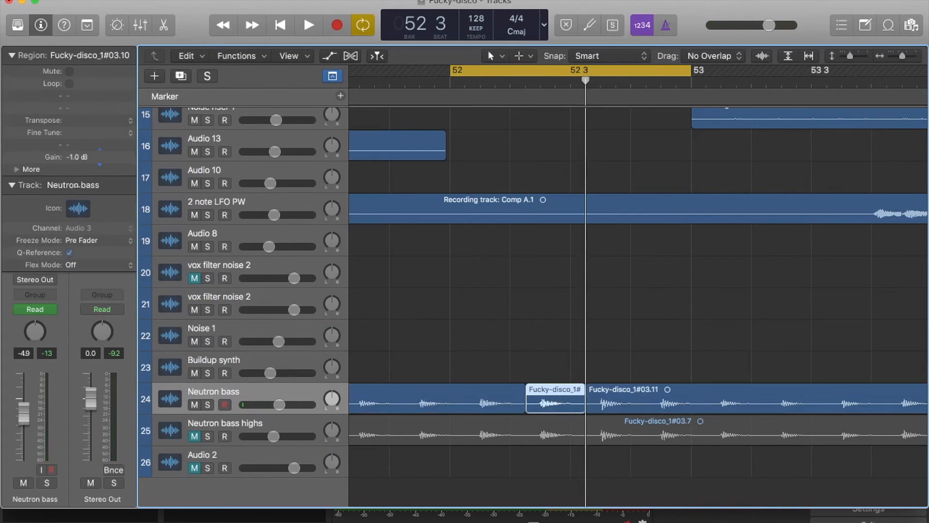
key("space")
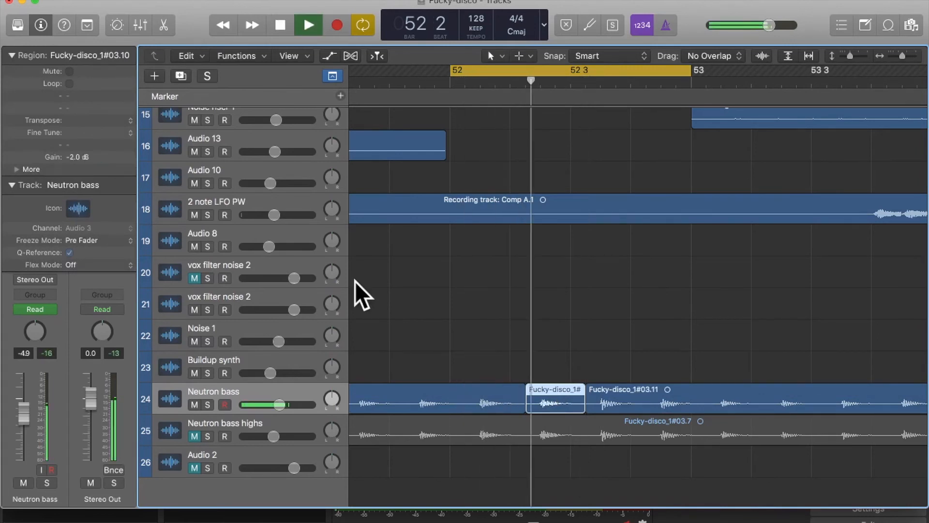
key("space")
left_click_drag(73, 156, 75, 164)
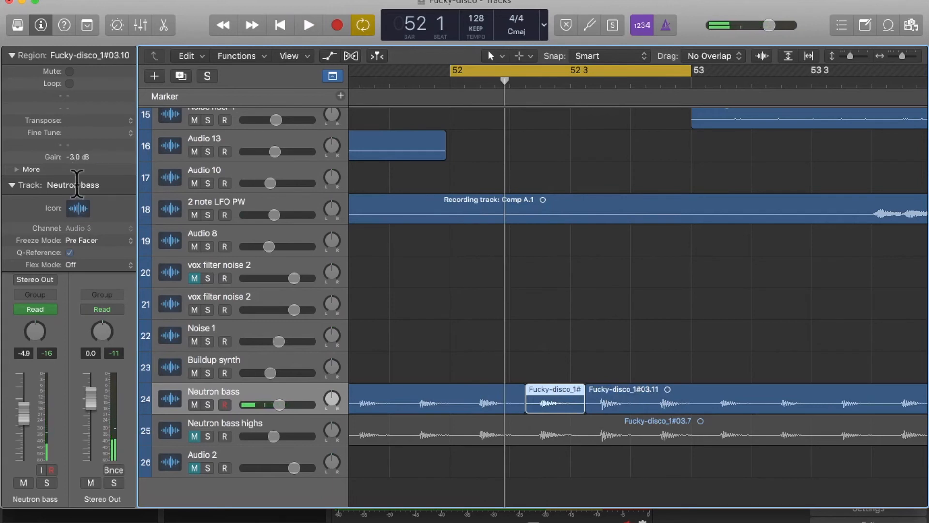
key("space")
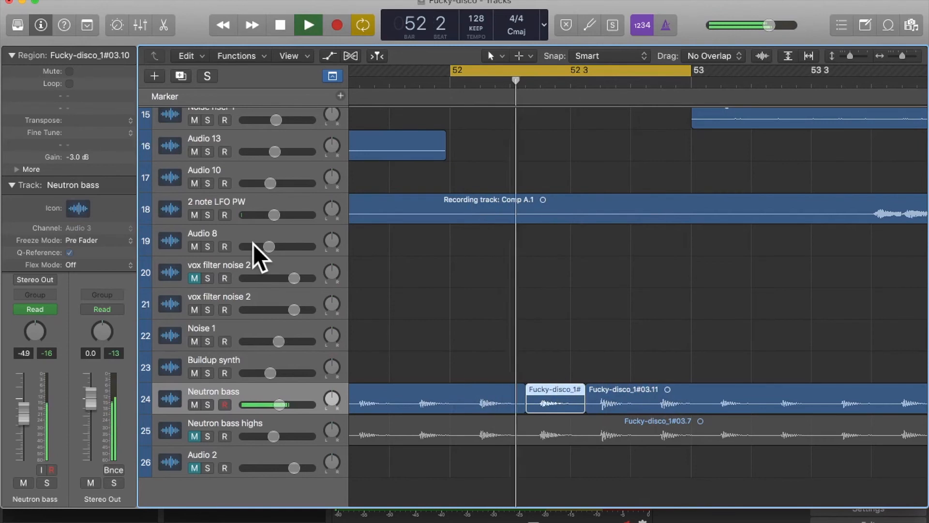
key("space")
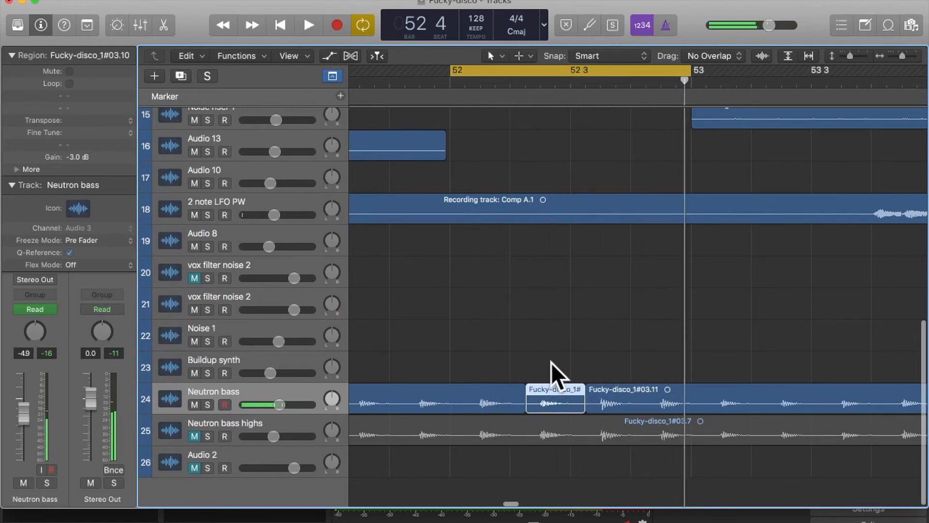
- Add short crossfades with the Fade tool at both edges of the isolated Neutron bass region and return to the Pointer tool
key("super+Right")
key("super+Right")
key("t")
key("a")
left_click_drag(646, 402, 663, 404)
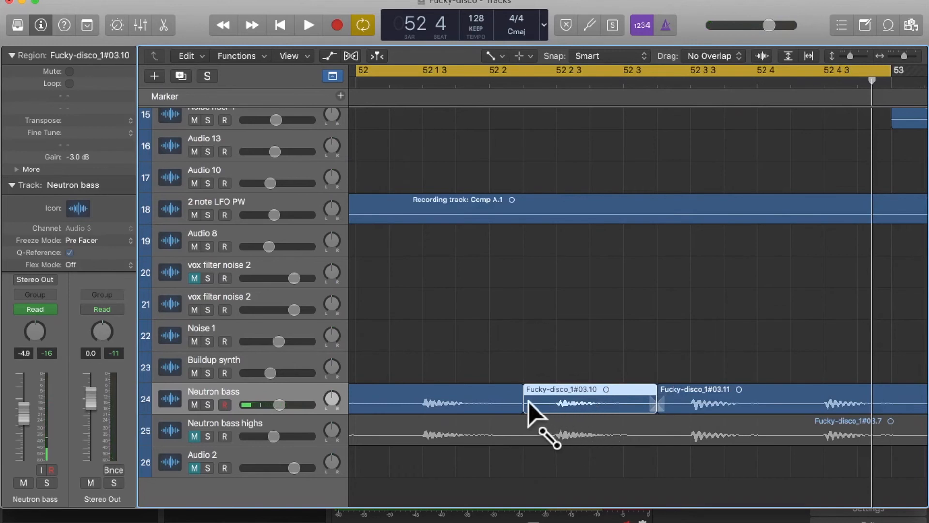
key("t")
key("t")
key("super+Left")
key("super+Left")
- Lower the isolated Neutron bass region's gain to -4.3 dB, looping bar 52 to check the output peak
left_click(529, 268)
key("space")
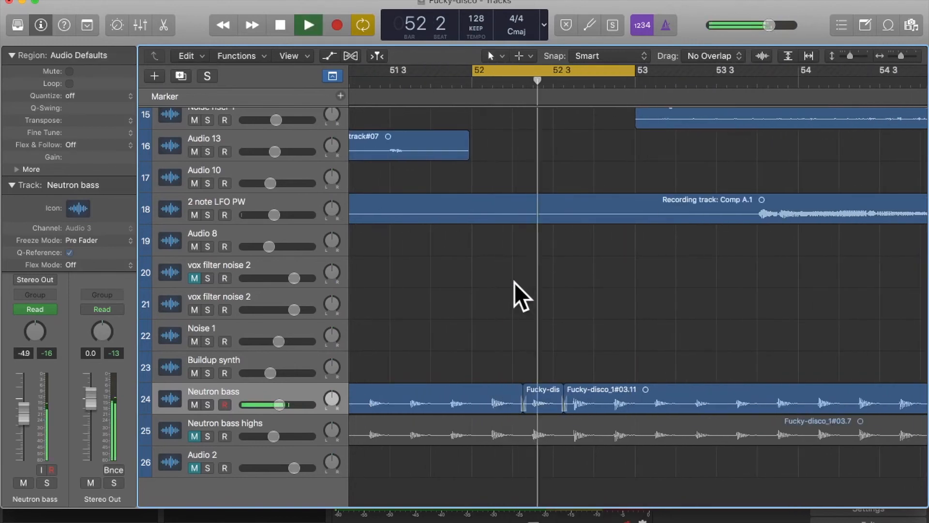
key("space")
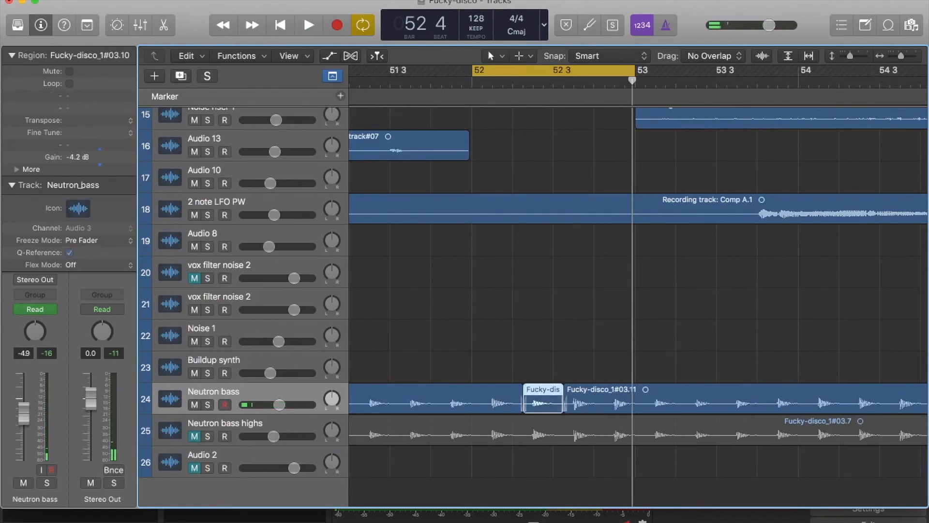
key("space")
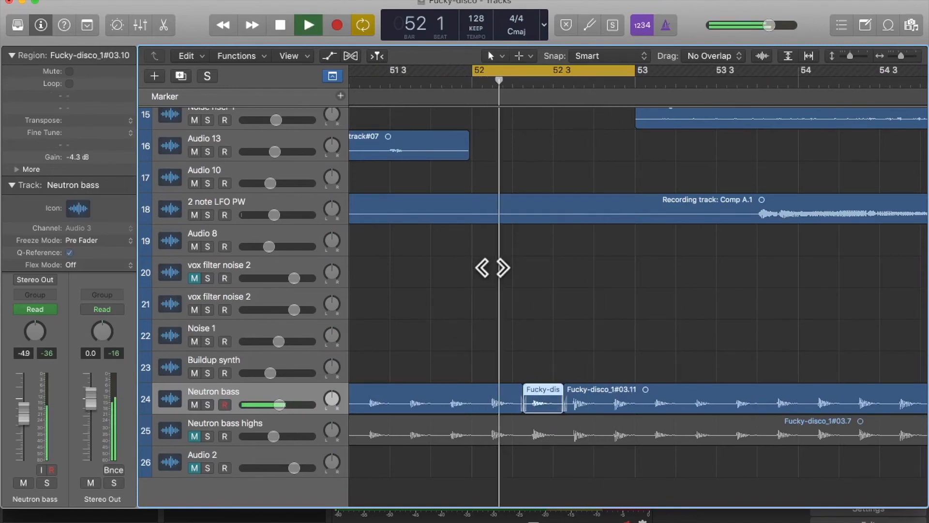
left_click(470, 282)
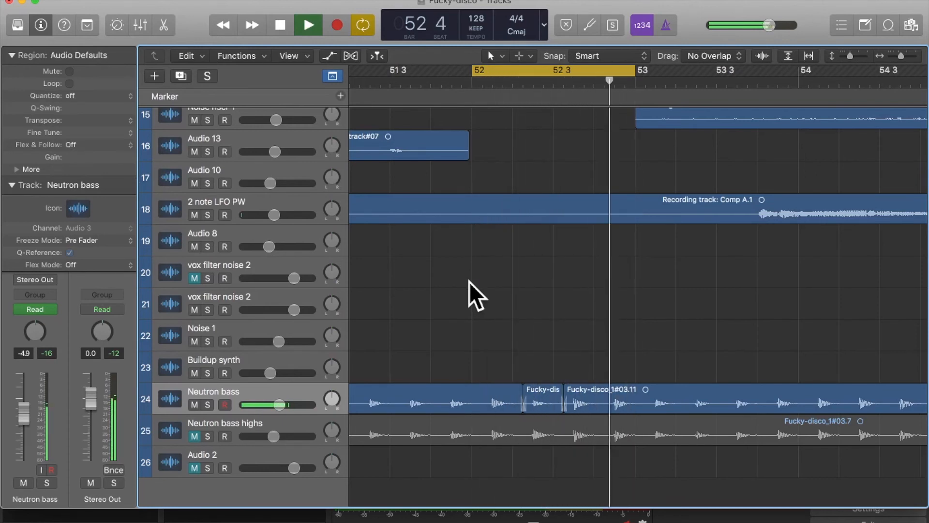
key("space")
- Turn cycle off and play from bar 50 into bar 53 to check the output peak across the edit
key("super+Left")
key("super+Left")
key("super+Left")
key("super+Left")
key("super+Left")
key("super+Left")
key("c")
left_click(516, 81)
key("space")
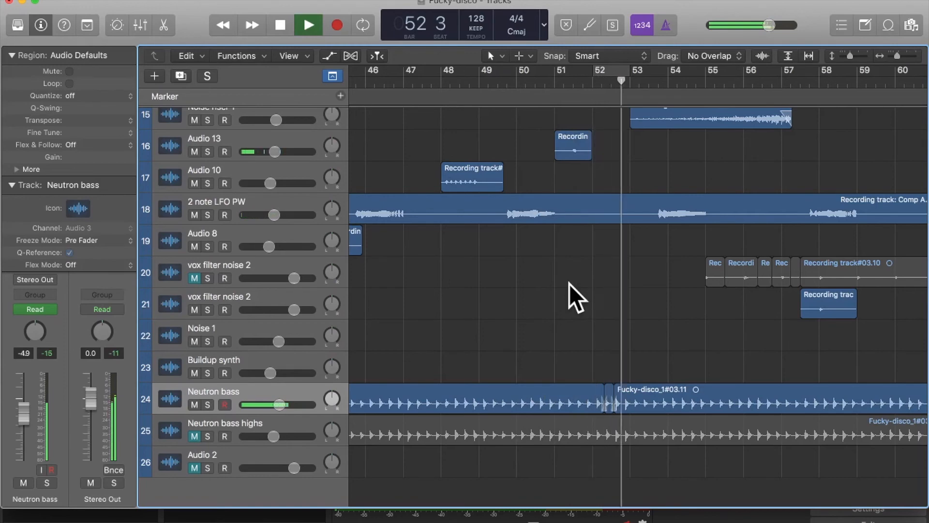
key("space")
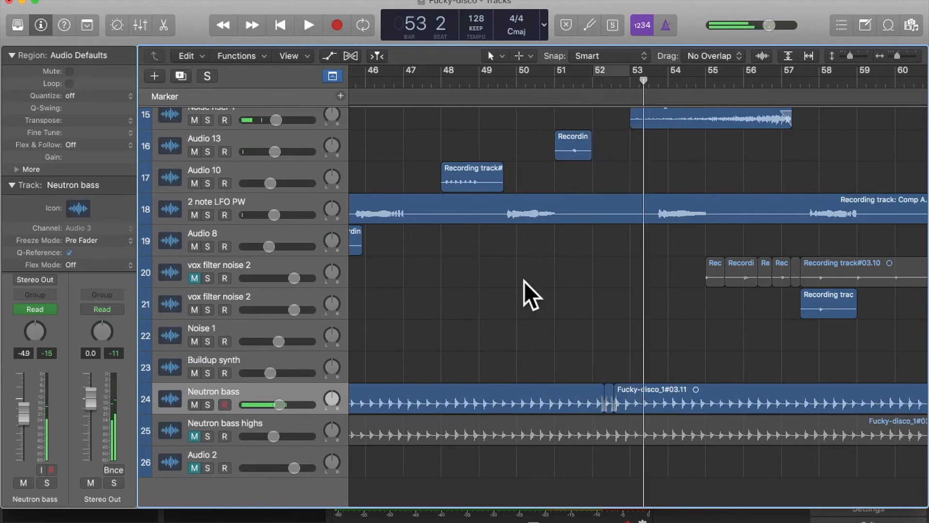
- Select the Kit track and collapse the region and track details to show its full channel strip
scroll(605, 265, "up", 15)
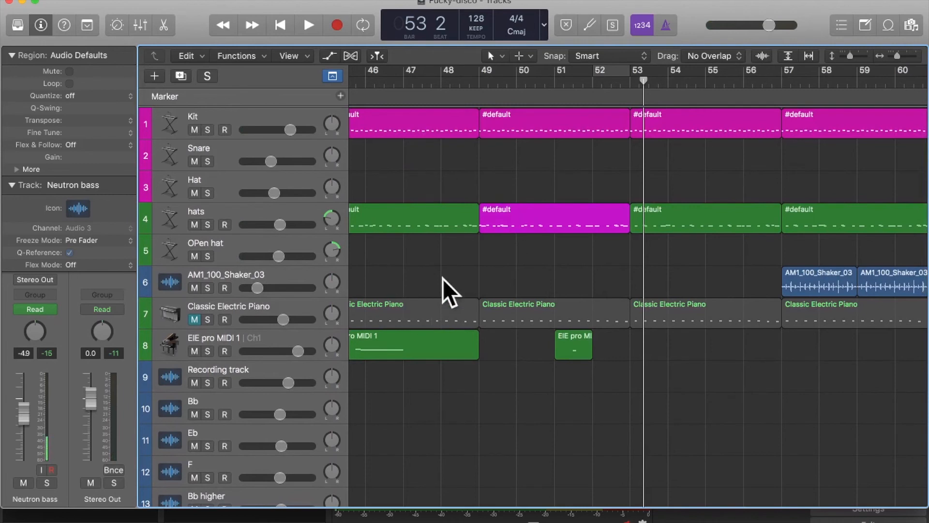
left_click(225, 119)
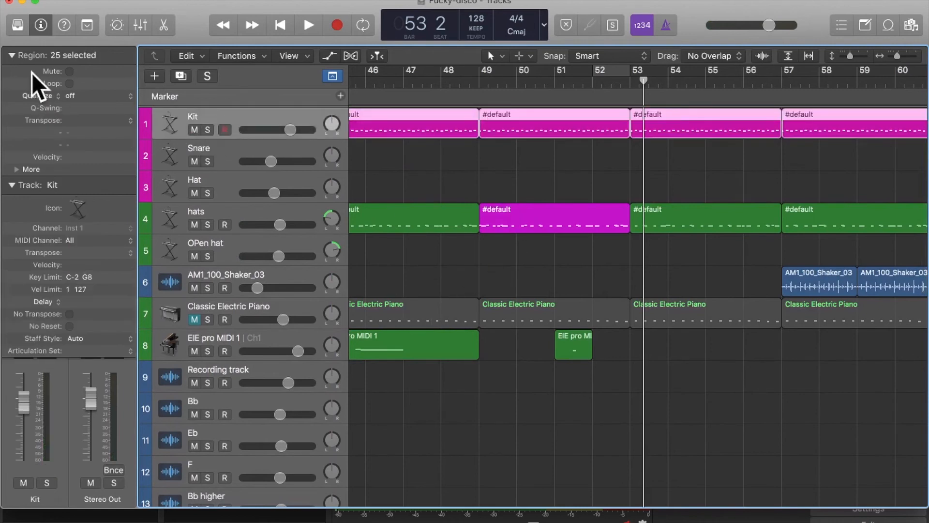
left_click(11, 56)
left_click(12, 73)
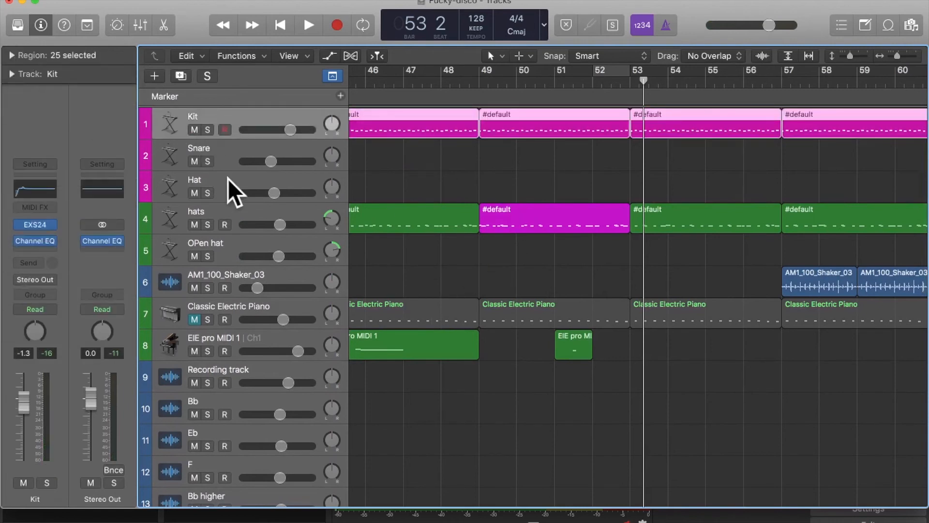
- Rename the Kit track as Kick
scroll(547, 292, "down", 10)
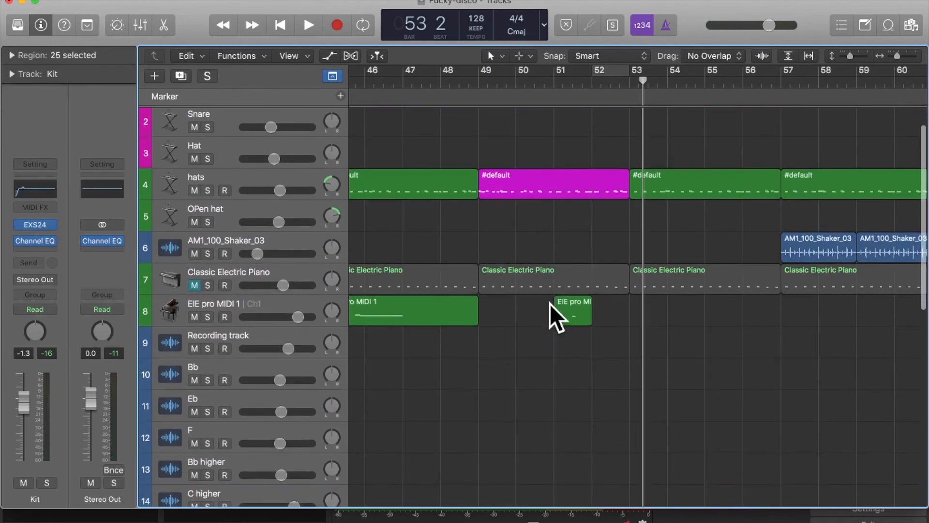
scroll(550, 311, "up", 15)
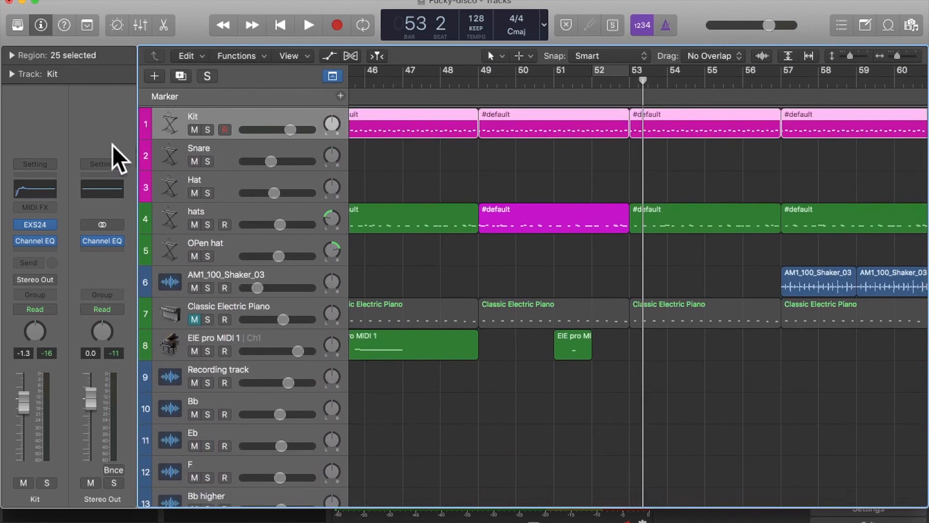
double_click(196, 116)
type("Kit")
key("Return")
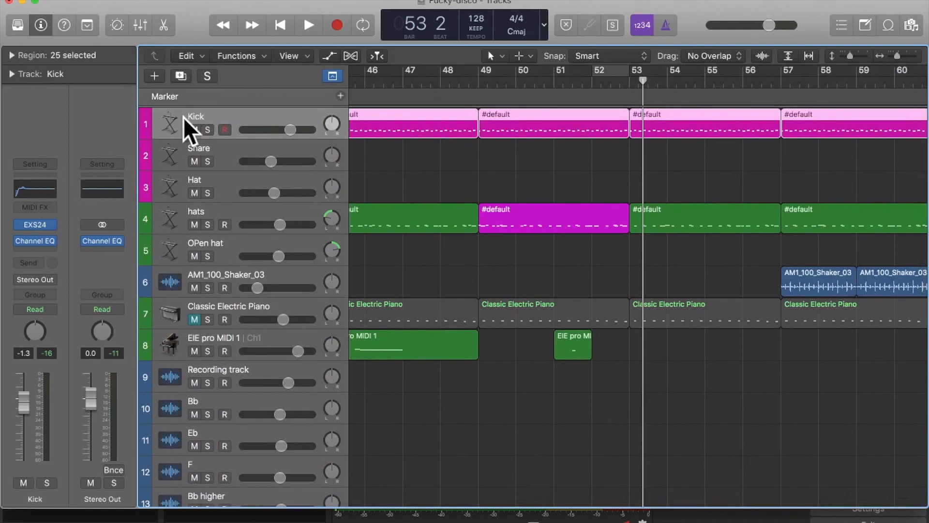
- Solo the Kick track, loop bar 52, and examine the boost in its Channel EQ
key("s")
key("c")
key("space")
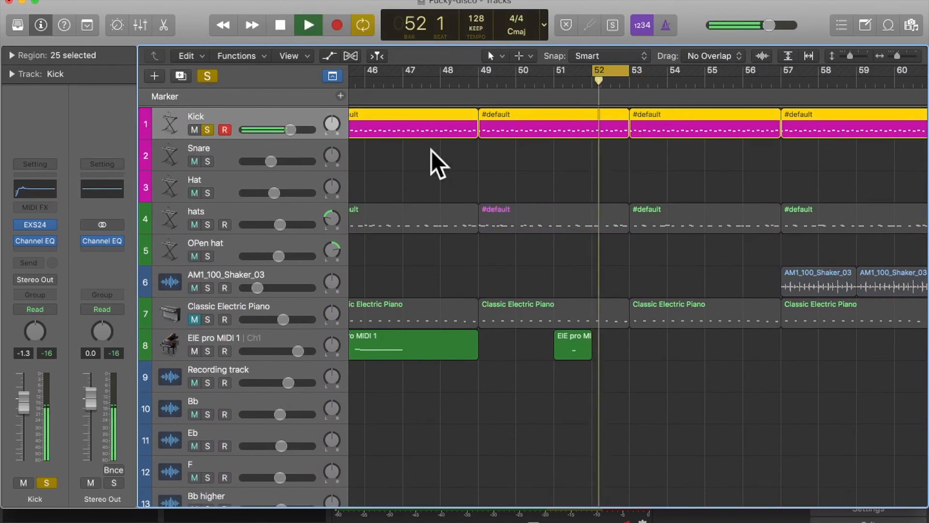
left_click(27, 192)
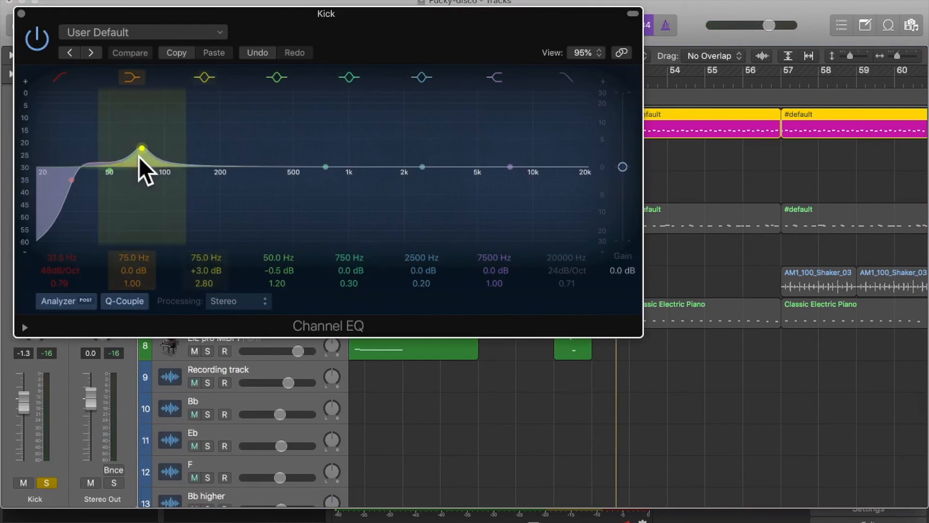
left_click(21, 13)
- Solo the Neutron bass track and examine the narrow low-frequency cut in its Channel EQ
scroll(373, 234, "down", 10)
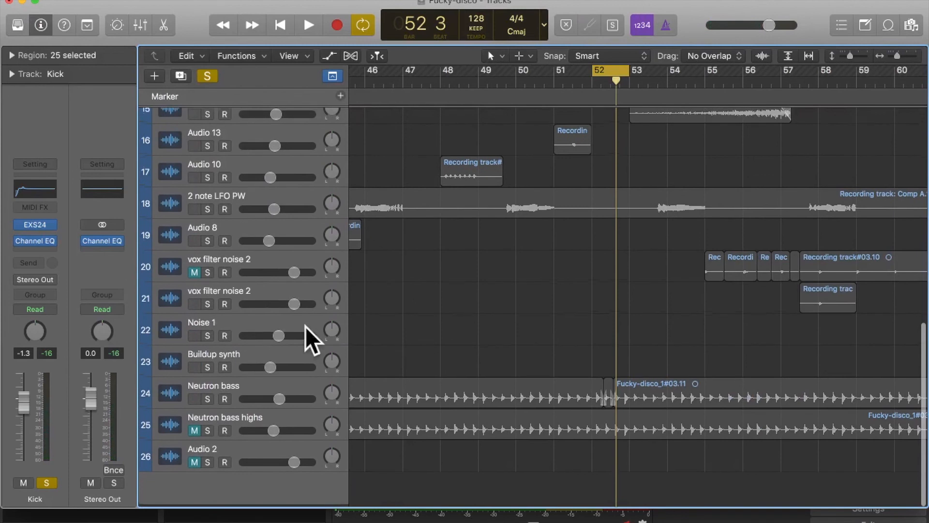
left_click(249, 404)
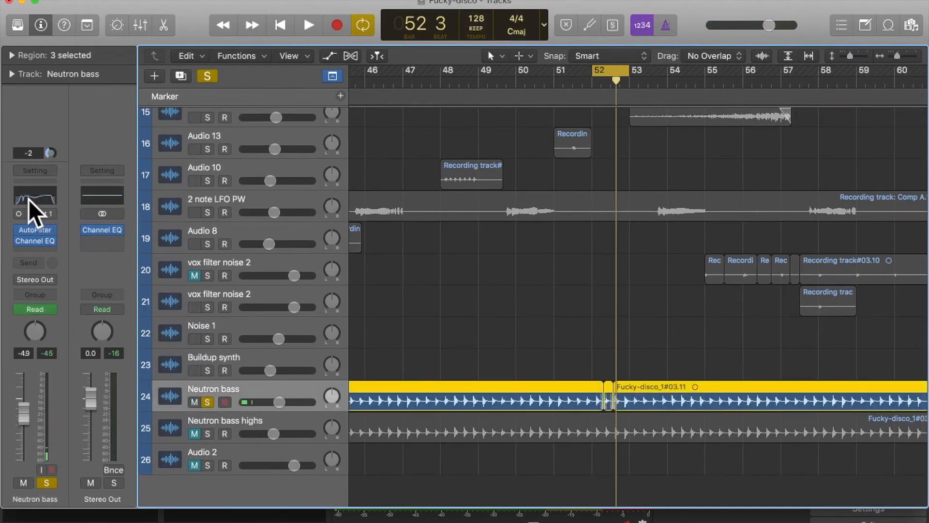
left_click(28, 200)
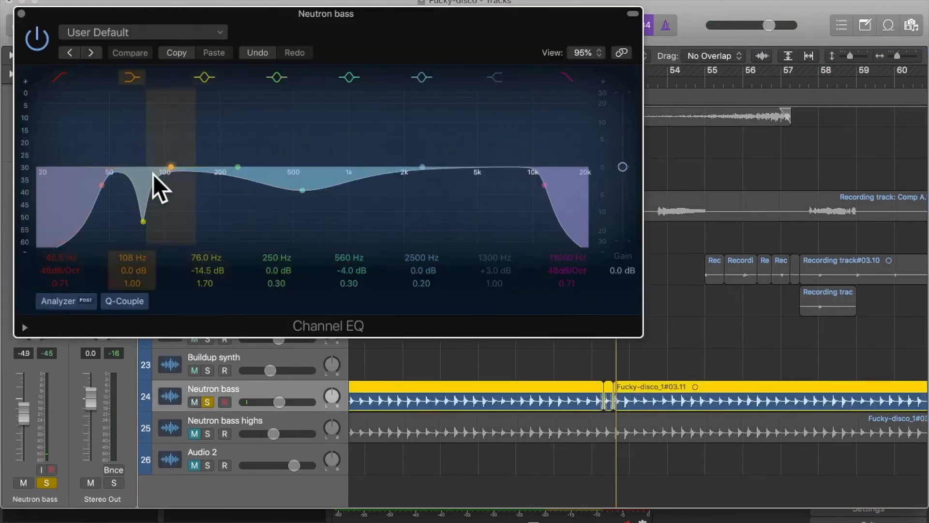
left_click_drag(250, 23, 752, 3)
left_click(527, 1)
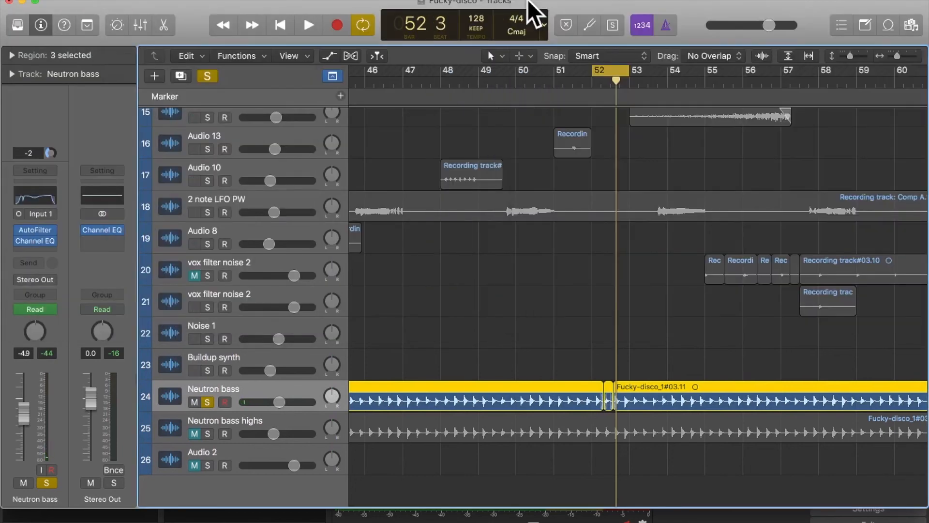
- Loop the soloed Neutron bass and compare its Channel EQ bypassed and re-enabled, using the analyzer in the Stereo Out Channel EQ
left_click(102, 196)
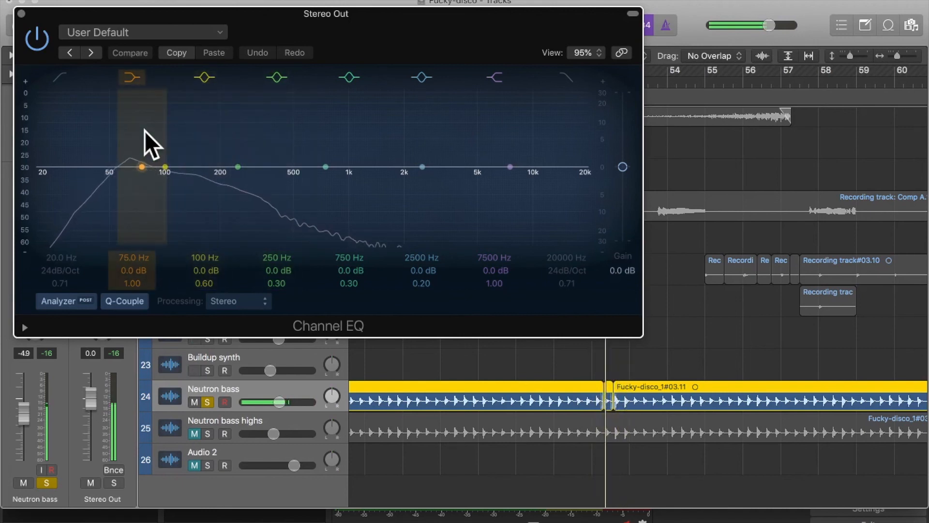
left_click_drag(105, 12, 376, 12)
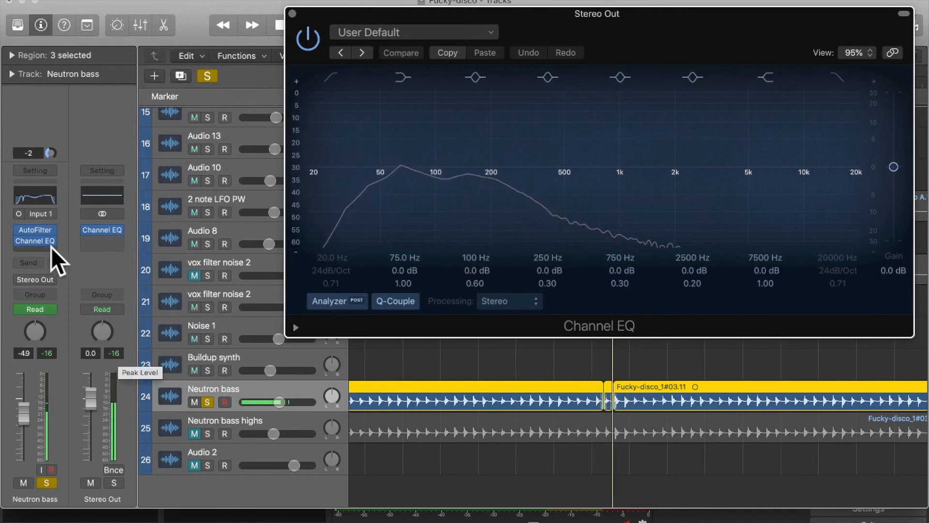
mouse_move(21, 241)
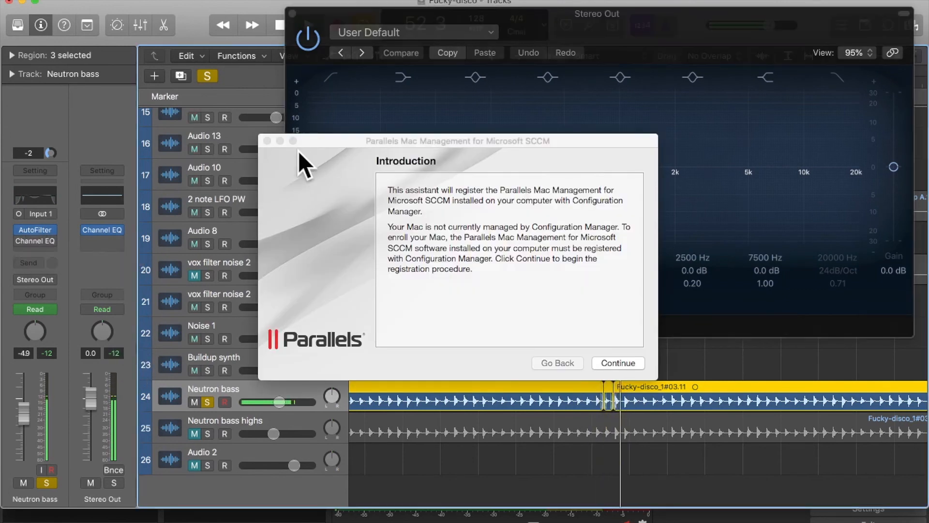
left_click(266, 141)
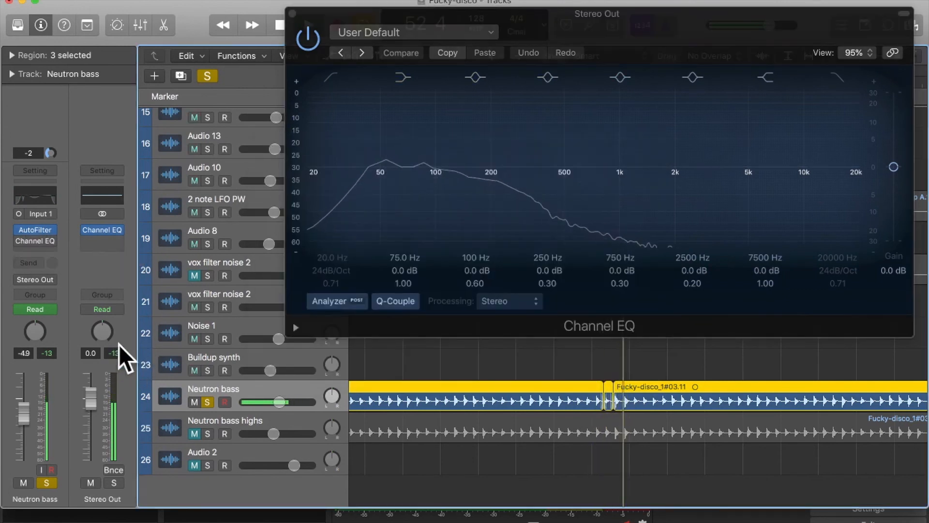
left_click(19, 240)
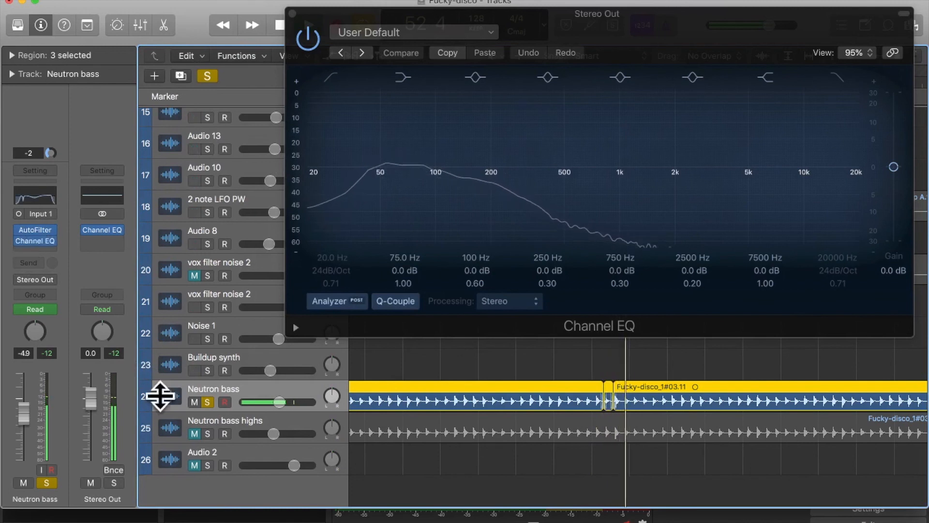